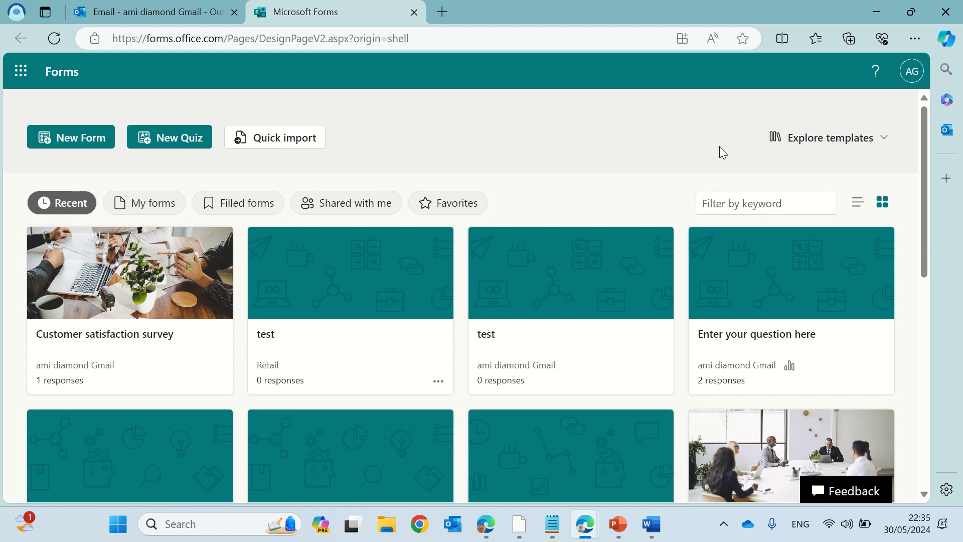
Start a new blank form and title it 'demo'.
left_click(94, 144)
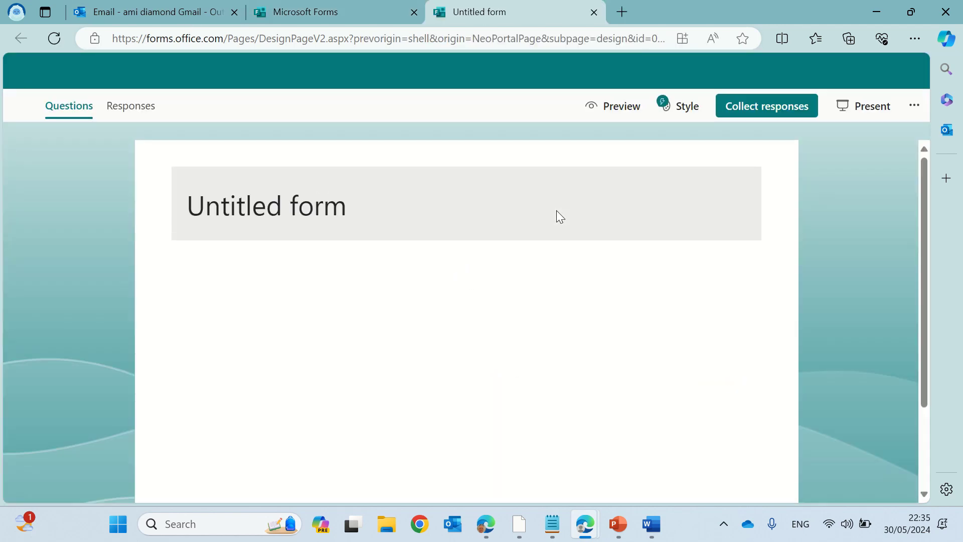
left_click(291, 206)
type("demo")
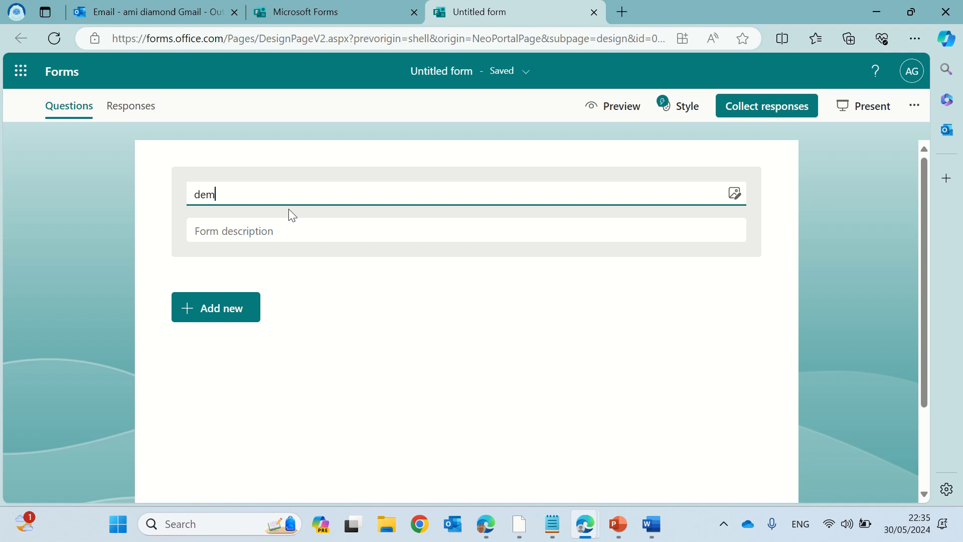
Add a choice question with Option 1 and Option 2, dismissing the description tip.
left_click(202, 308)
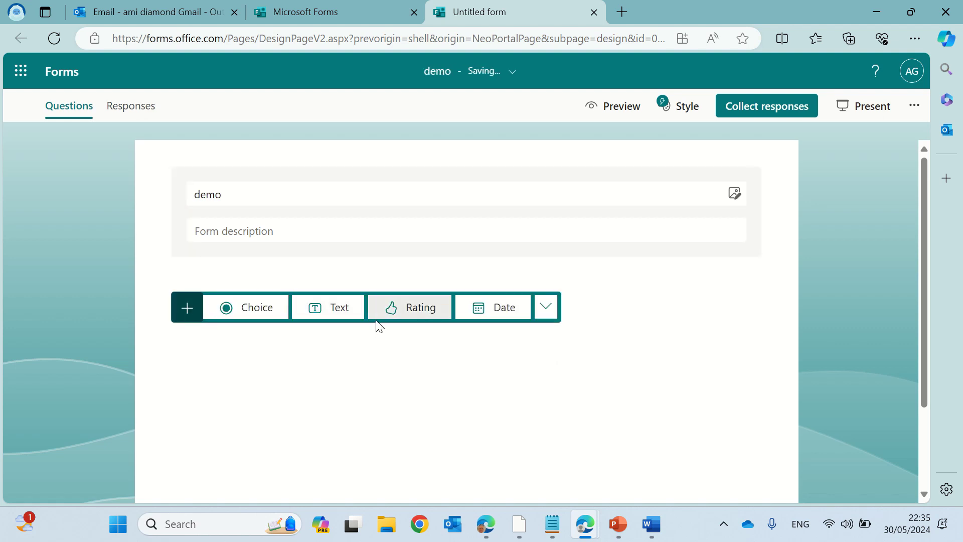
left_click(268, 310)
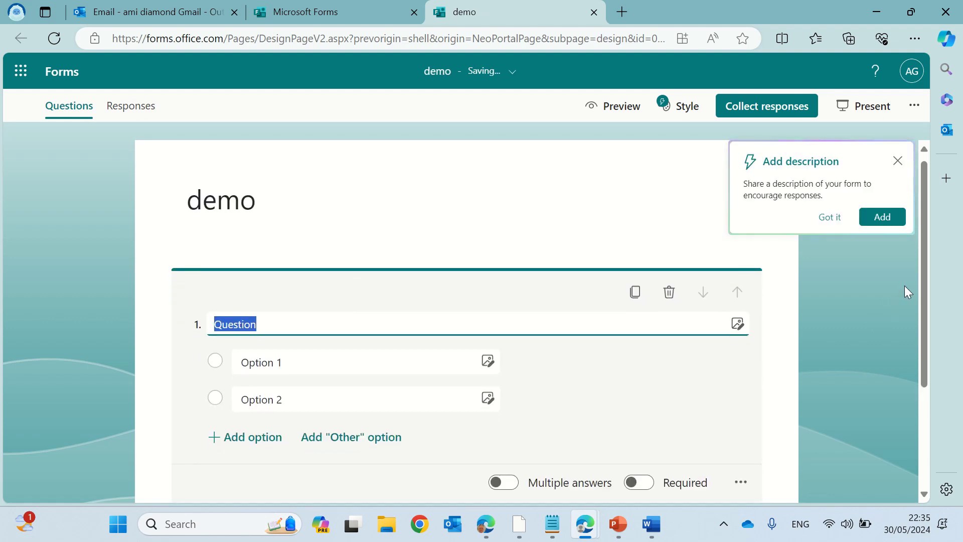
left_click(829, 217)
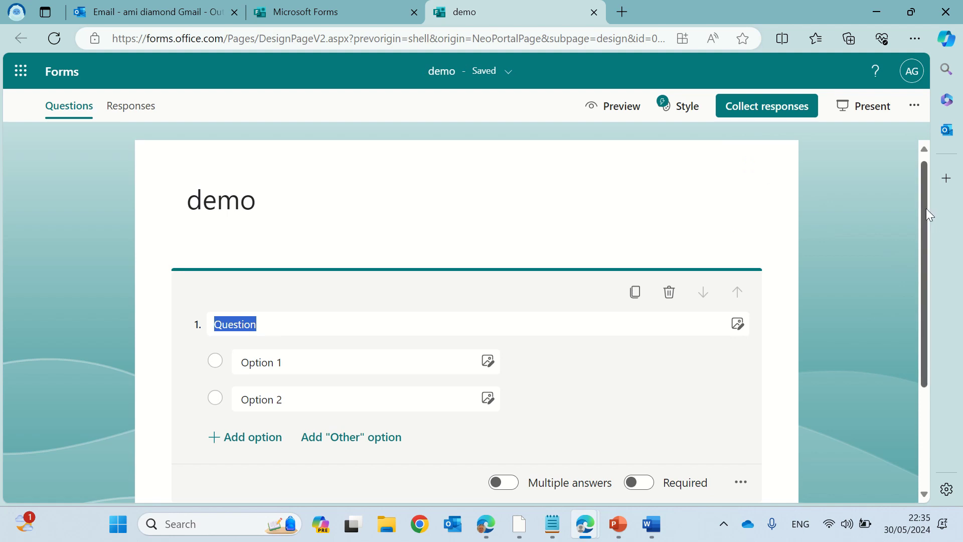
scroll(926, 209, "down", 3)
left_click(874, 239)
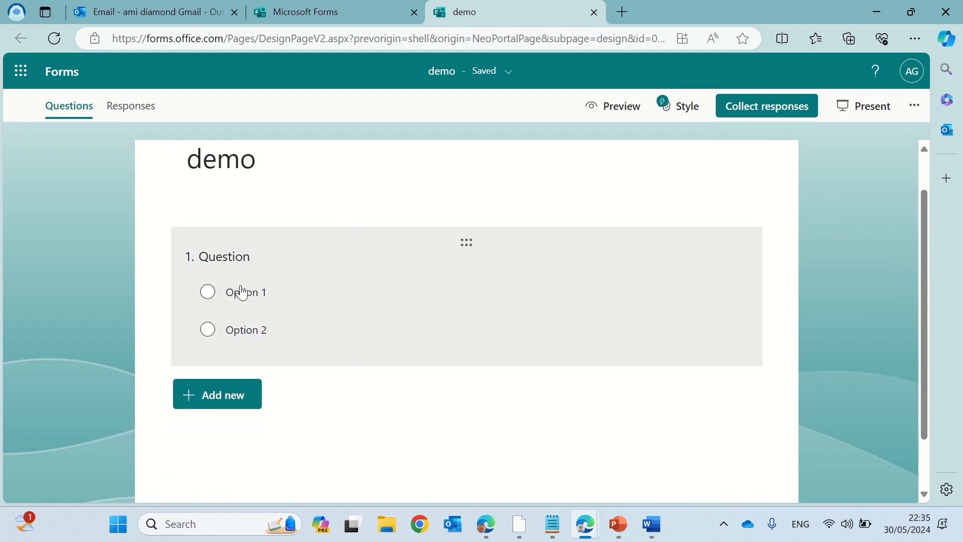
In the form's Settings, tick 'Get email notification of each response' under Response receipts.
left_click(915, 107)
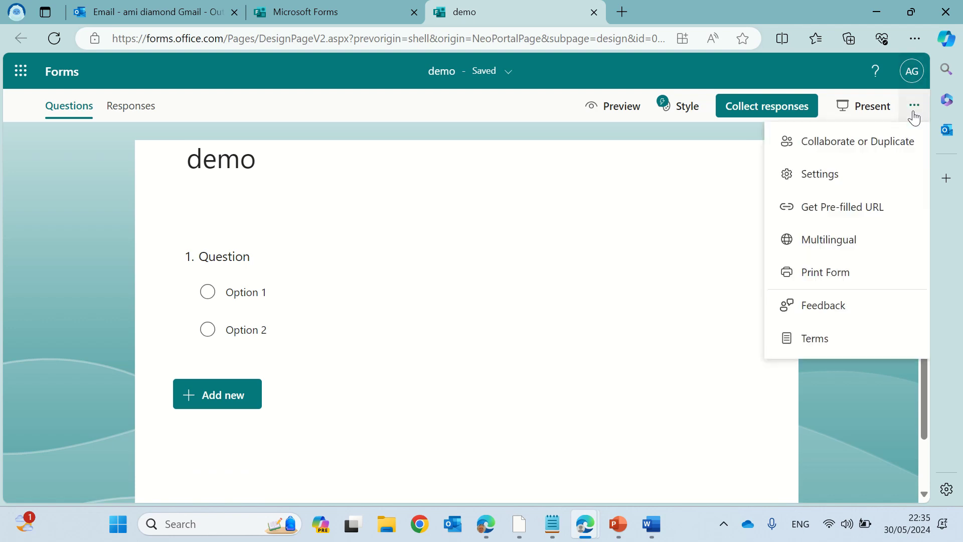
left_click(817, 173)
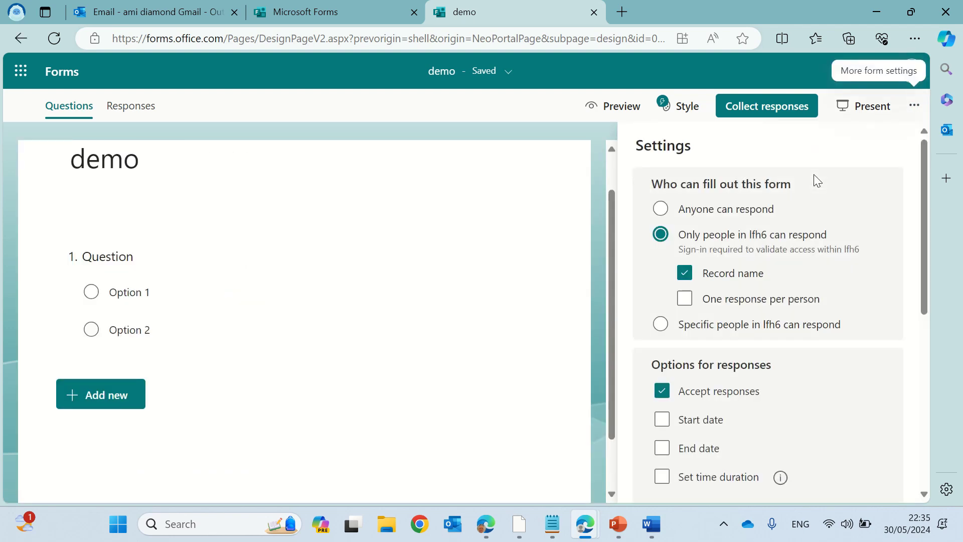
left_click_drag(923, 173, 915, 391)
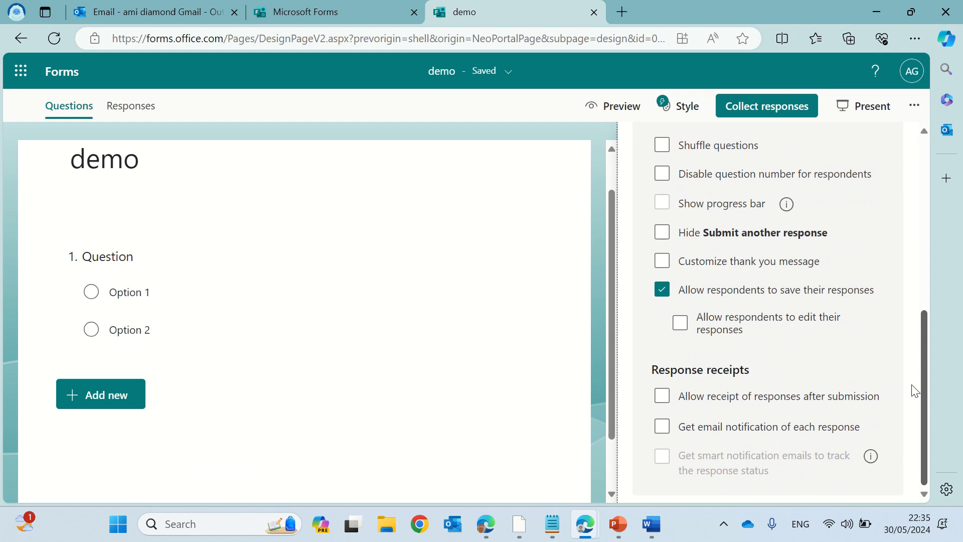
left_click(663, 428)
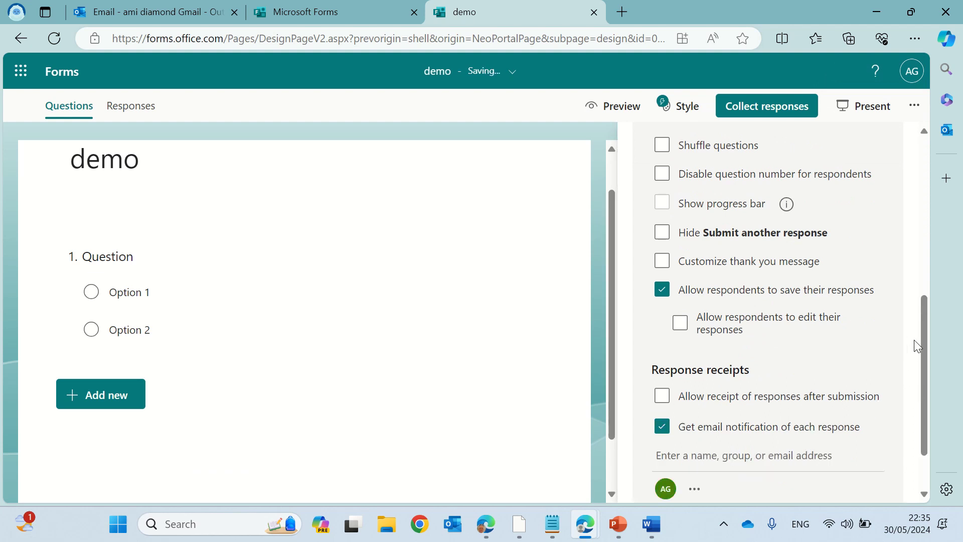
left_click_drag(928, 323, 929, 367)
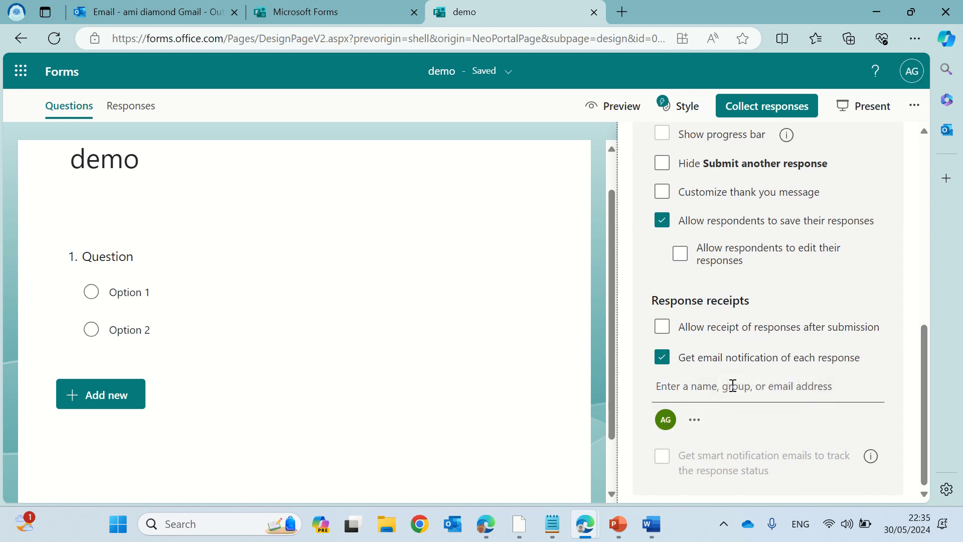
Add a colleague as a second notification recipient by searching their name.
left_click(684, 388)
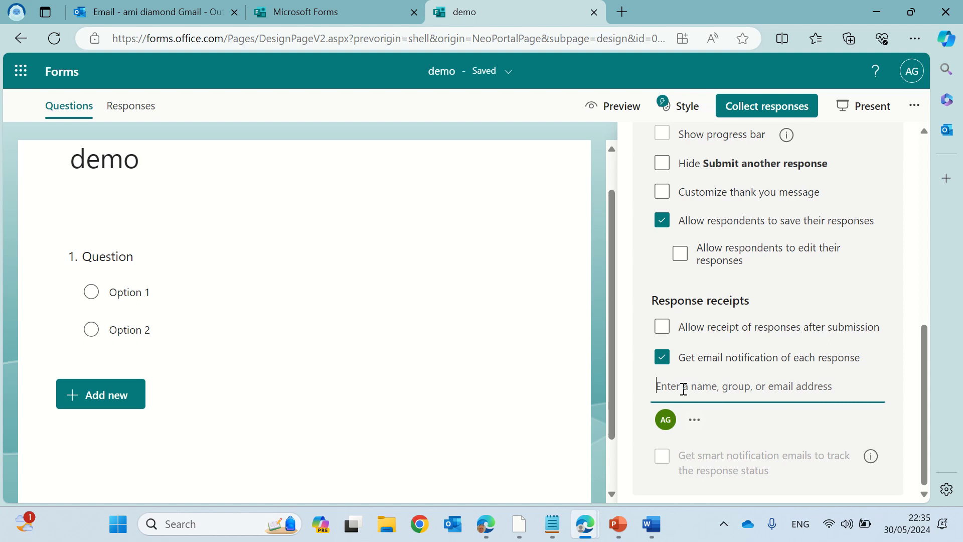
type("alex")
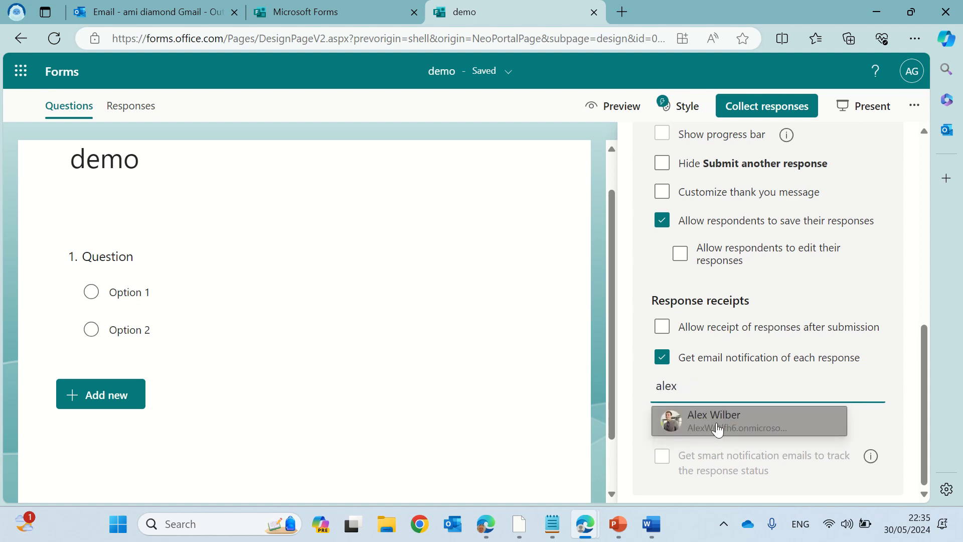
left_click(718, 428)
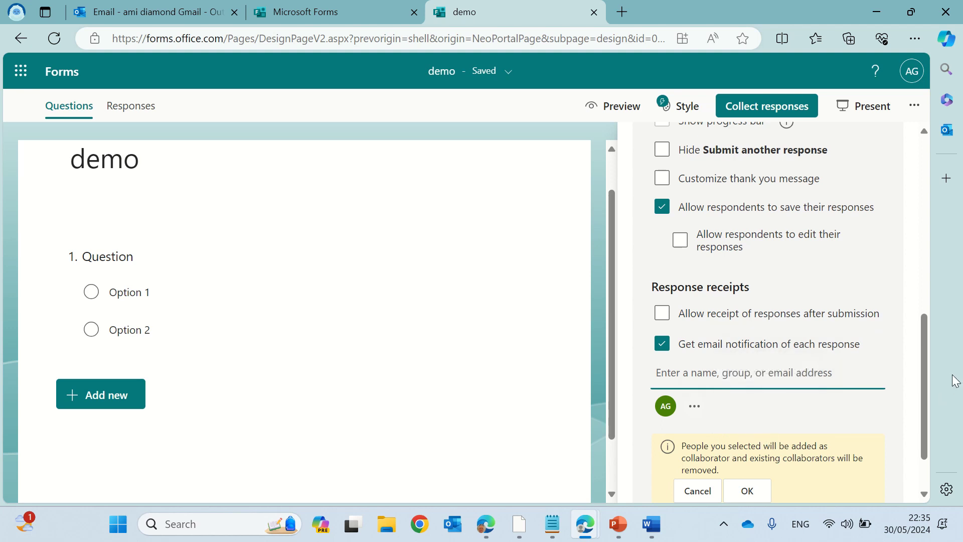
scroll(927, 391, "down", 2)
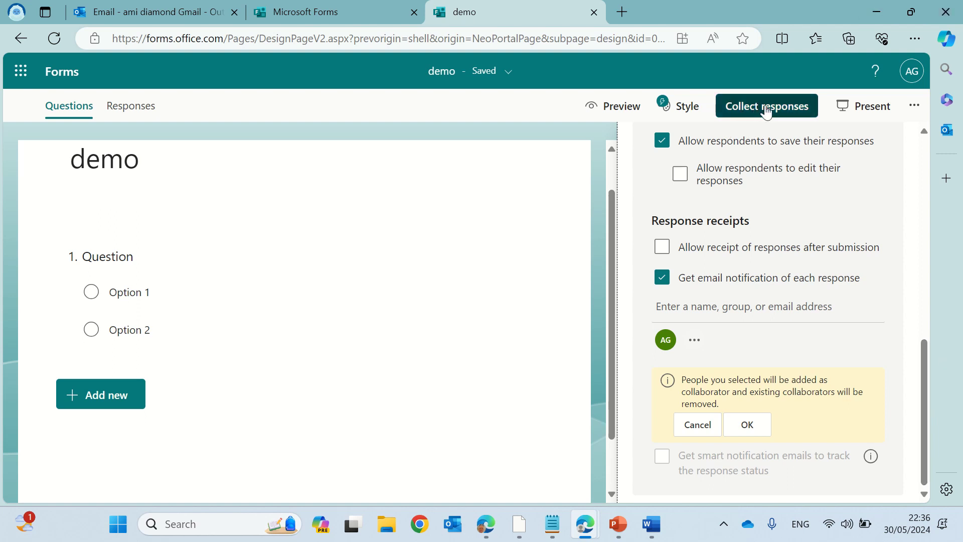
Reopen the form's Settings and accept the notice making the recipient a collaborator.
left_click(915, 106)
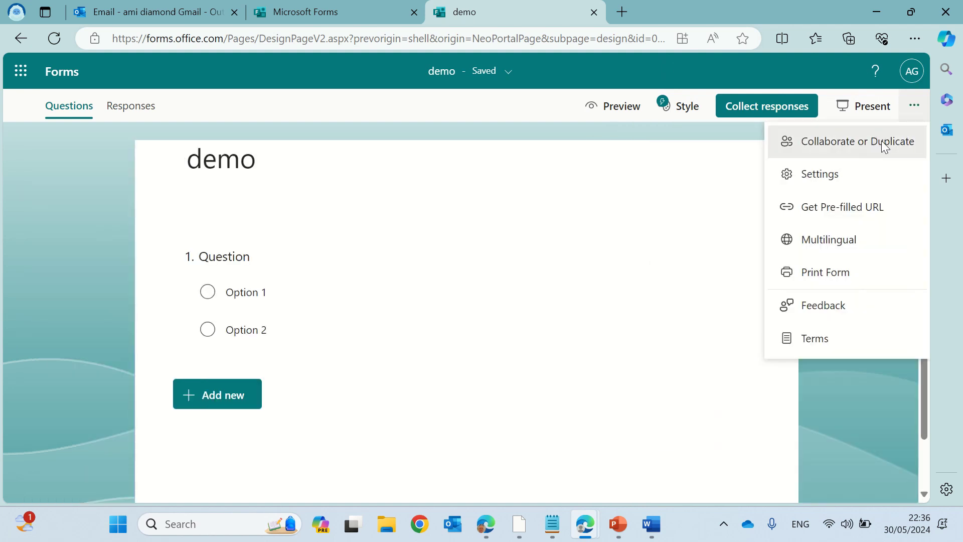
left_click(915, 120)
left_click(916, 116)
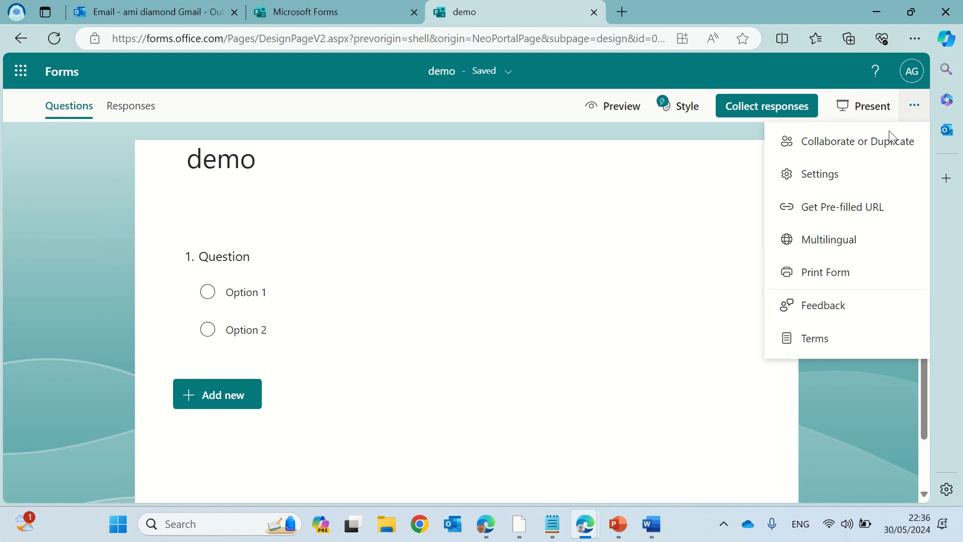
left_click(830, 176)
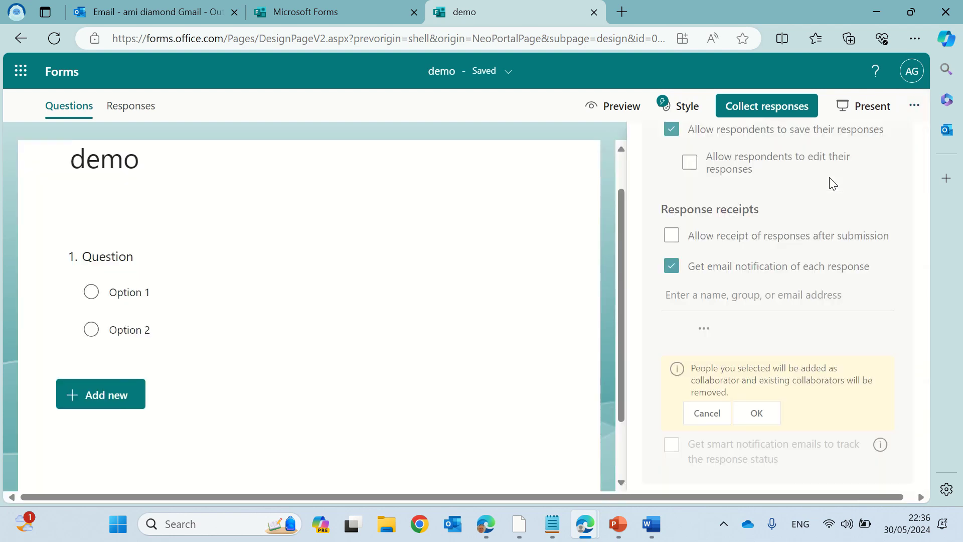
left_click(756, 427)
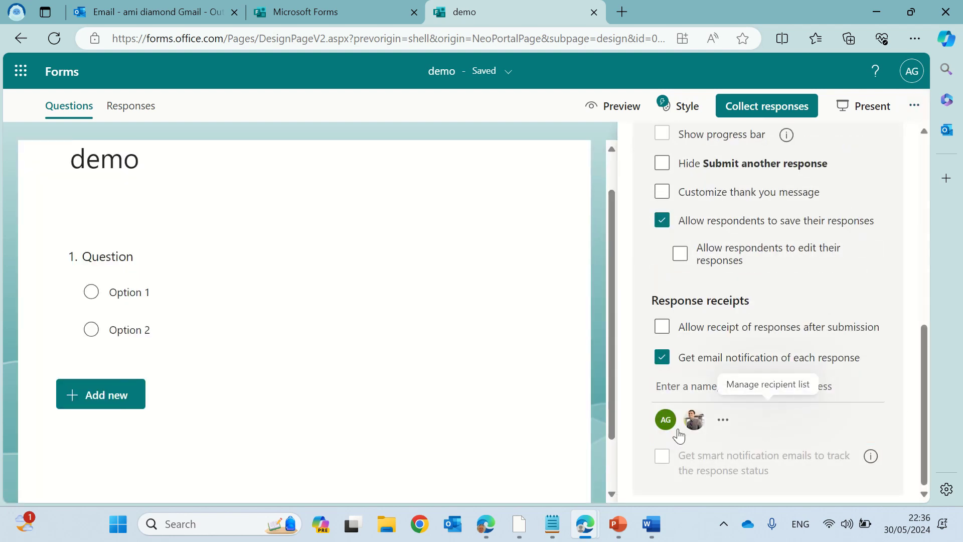
Add another suggested colleague as a notification recipient and grant them permission.
left_click(723, 383)
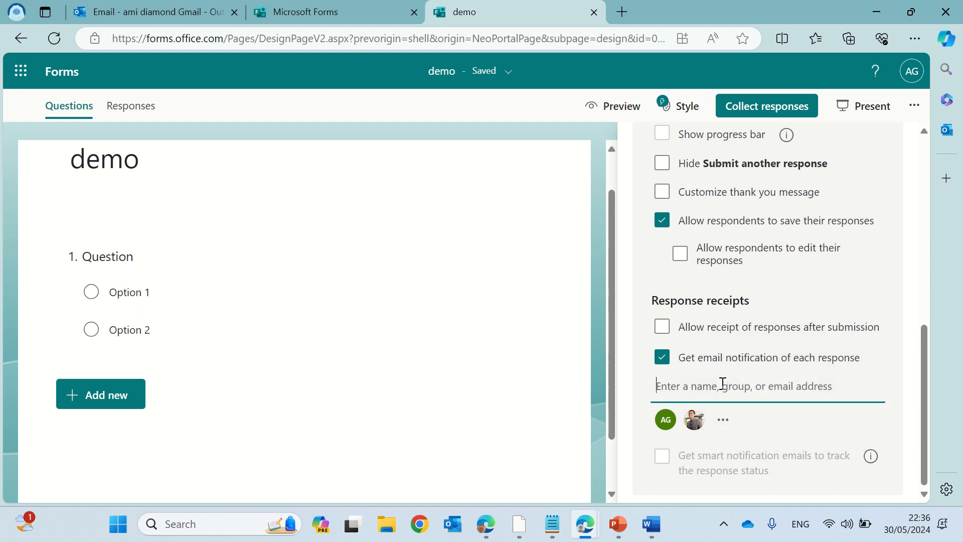
type("ad")
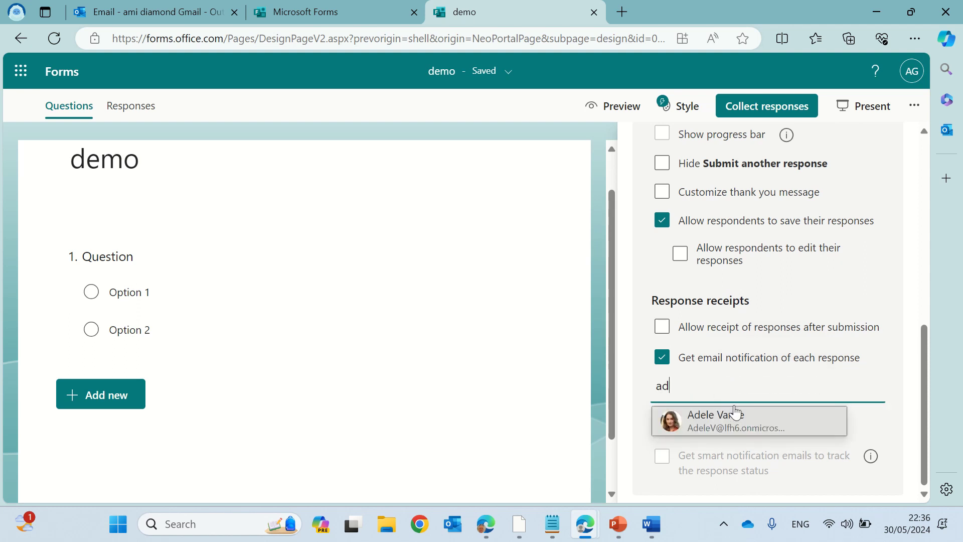
left_click(735, 419)
left_click(757, 493)
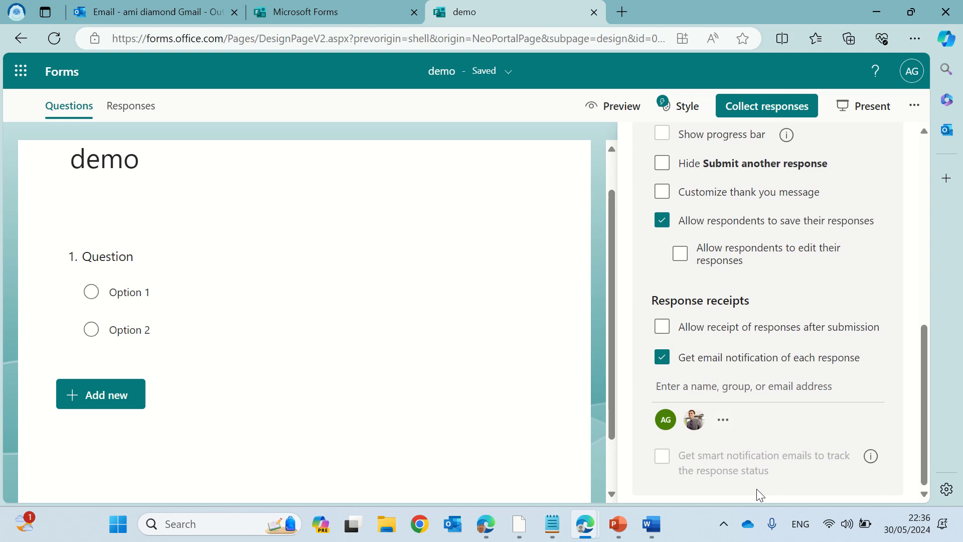
Search 'the', add The A Team group as a recipient, and grant collaboration permission.
left_click(752, 390)
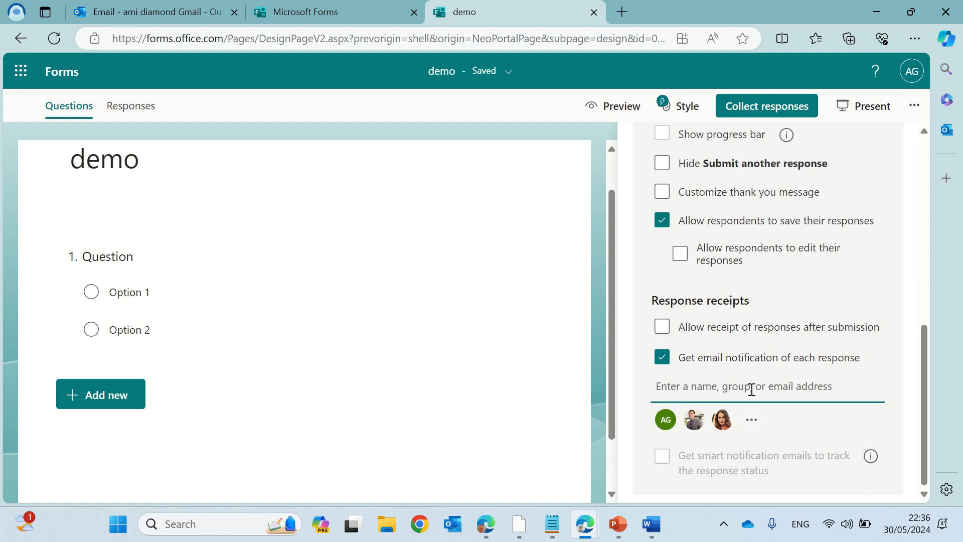
type("sh")
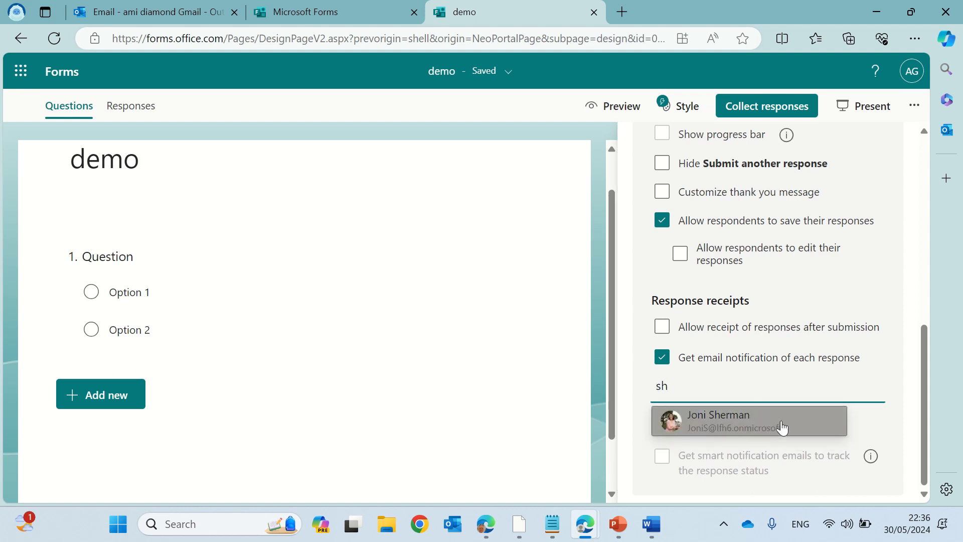
type("are")
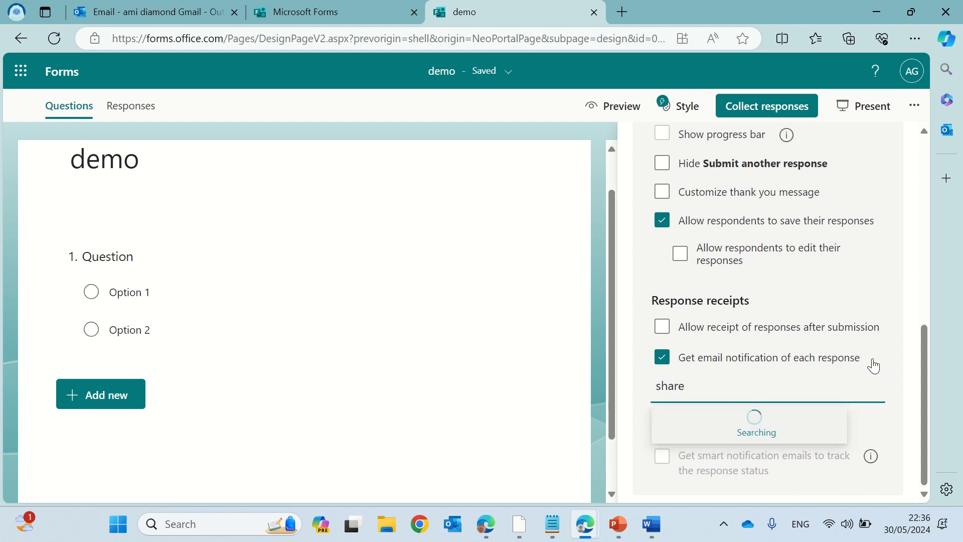
left_click_drag(746, 391, 636, 390)
type("the")
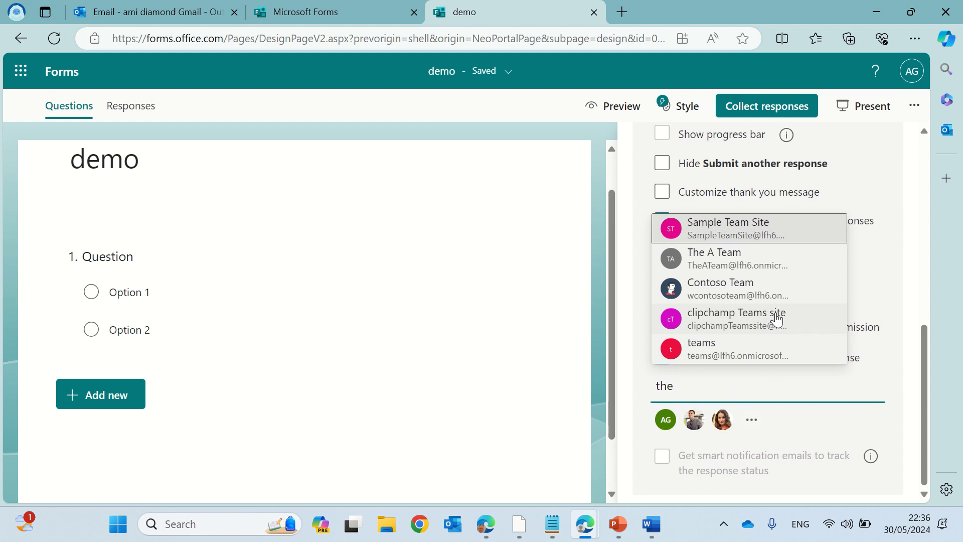
left_click(732, 263)
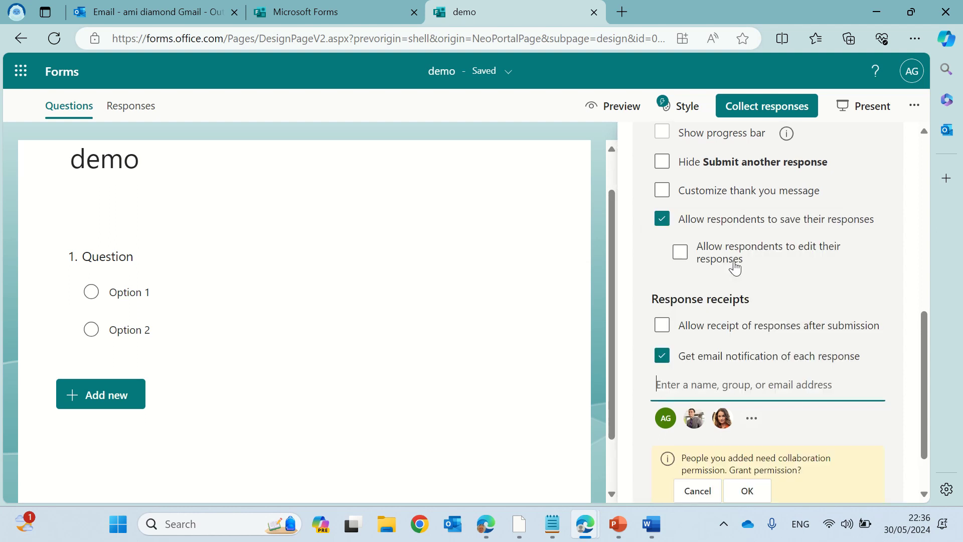
left_click(761, 492)
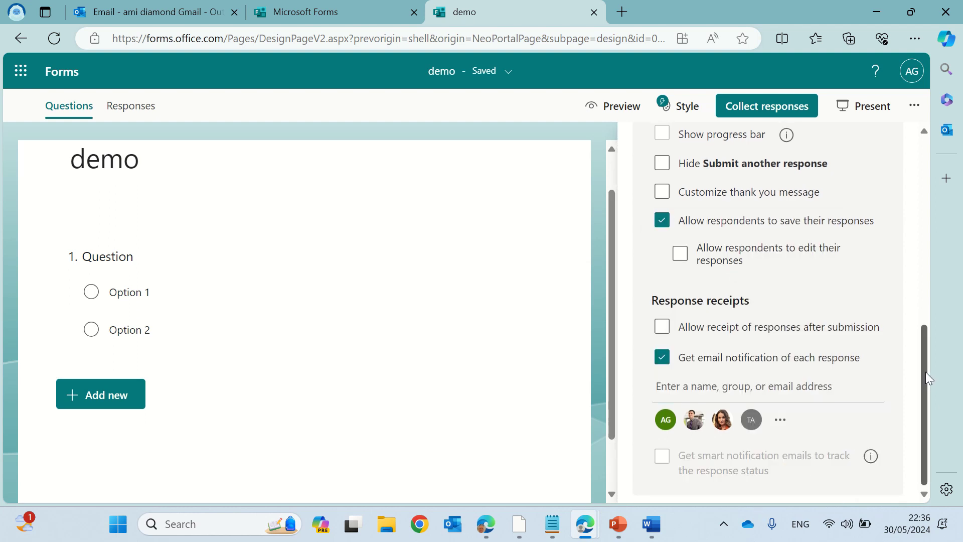
Open Collaborate or Duplicate and review edit access, leaving it at Specific people in the organisation.
left_click(915, 114)
left_click(879, 141)
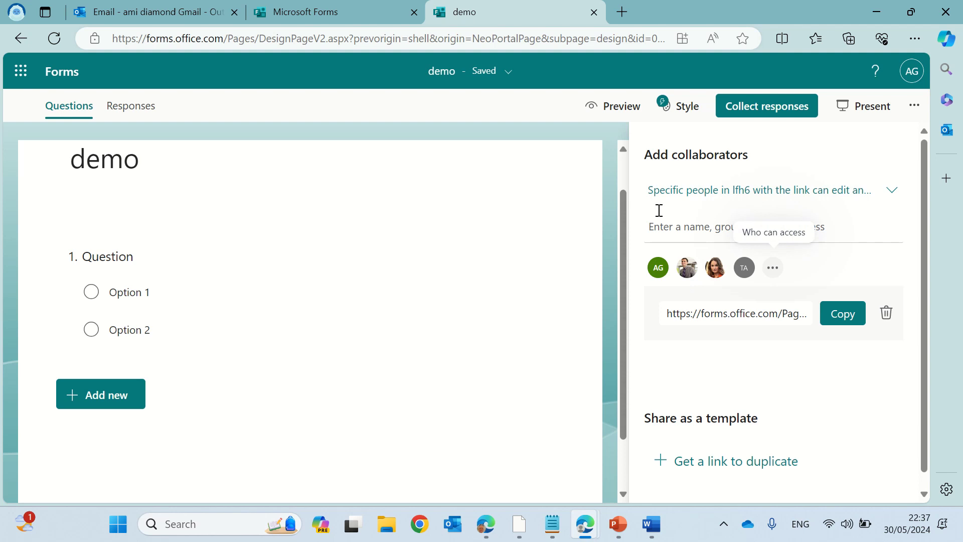
left_click(883, 195)
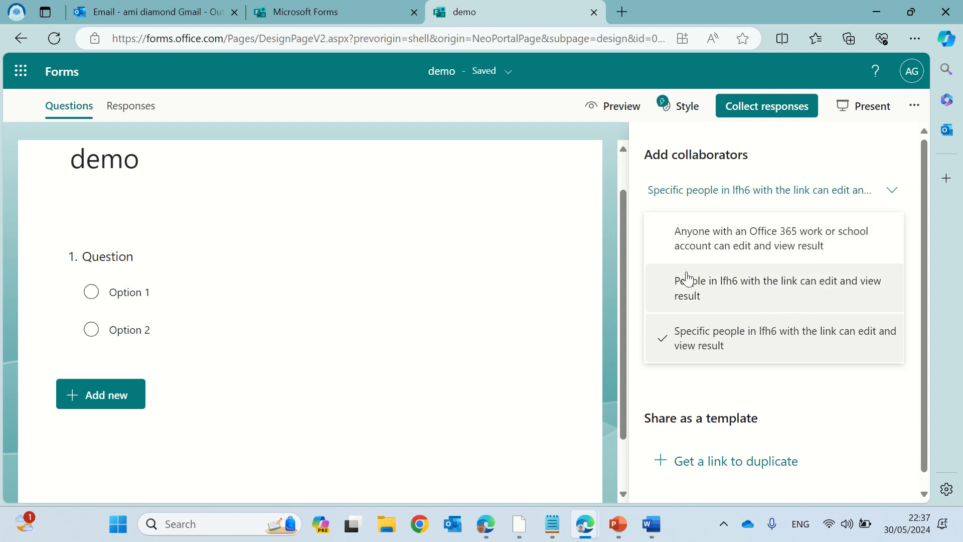
left_click(842, 404)
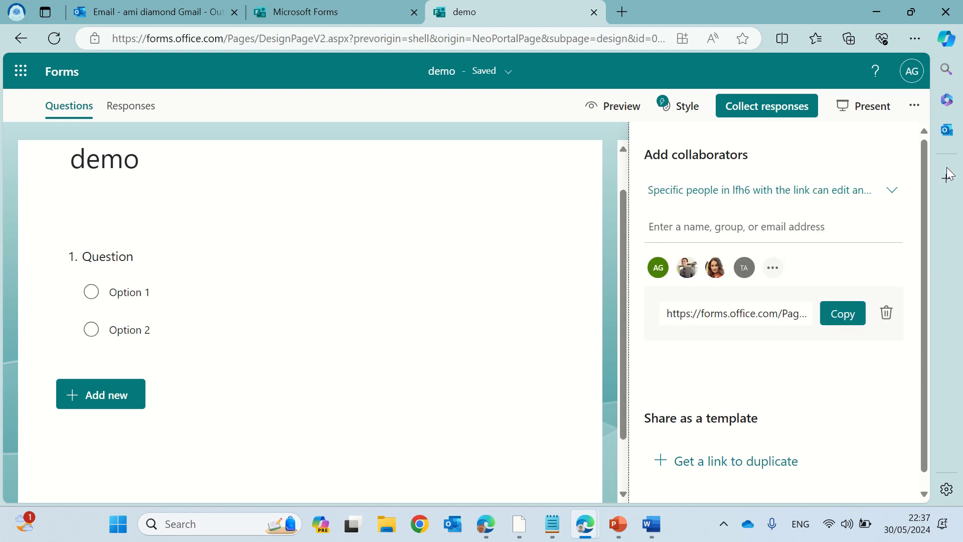
Copy the shortened response link from Collect responses and open a new browser tab.
left_click(146, 115)
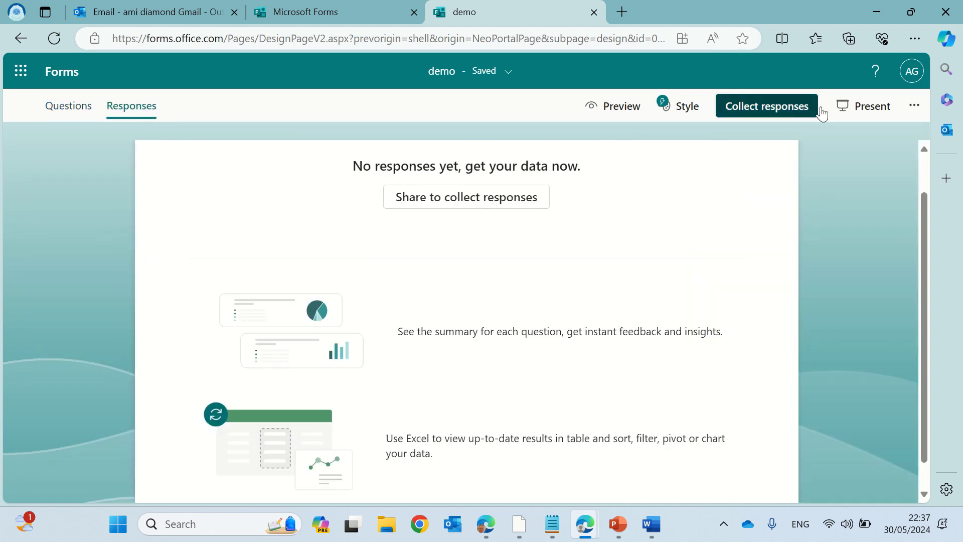
left_click(774, 113)
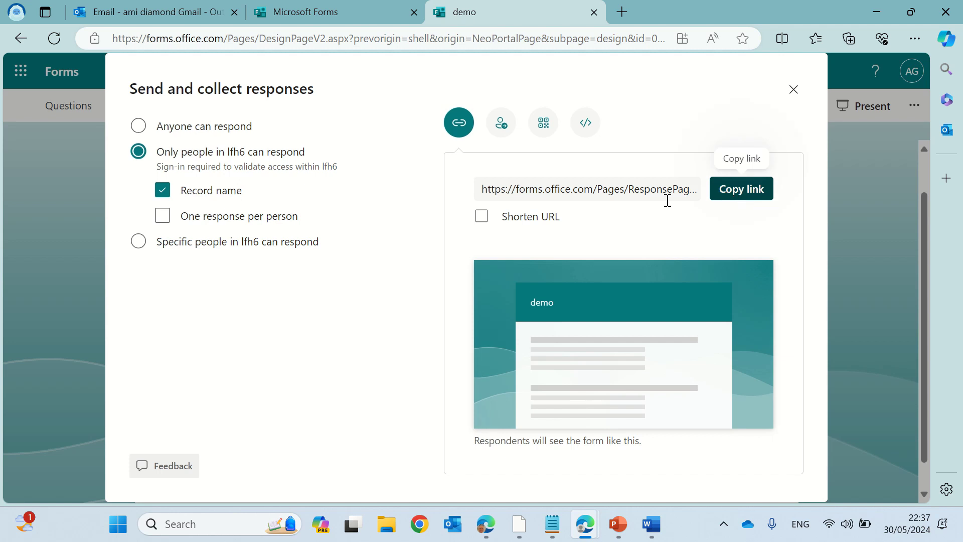
left_click(482, 215)
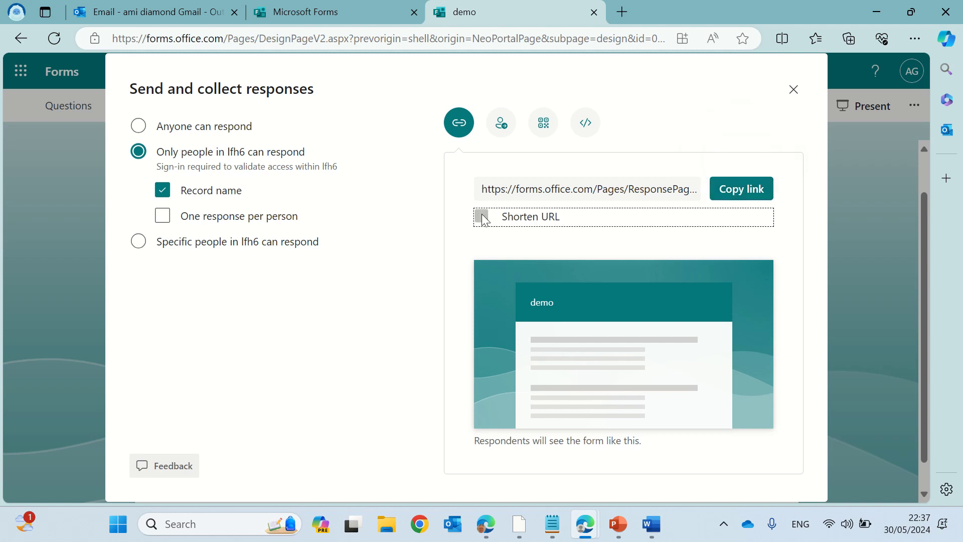
left_click(757, 195)
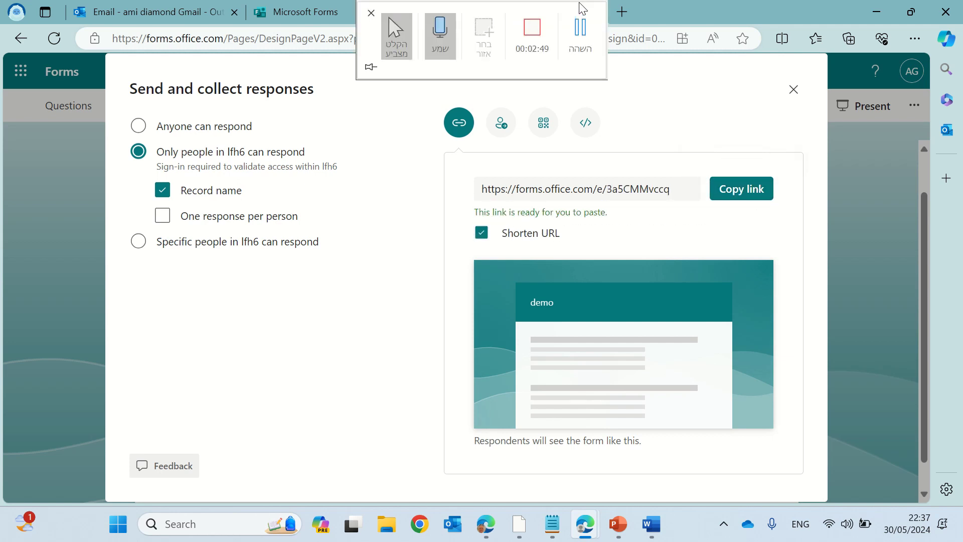
left_click(622, 12)
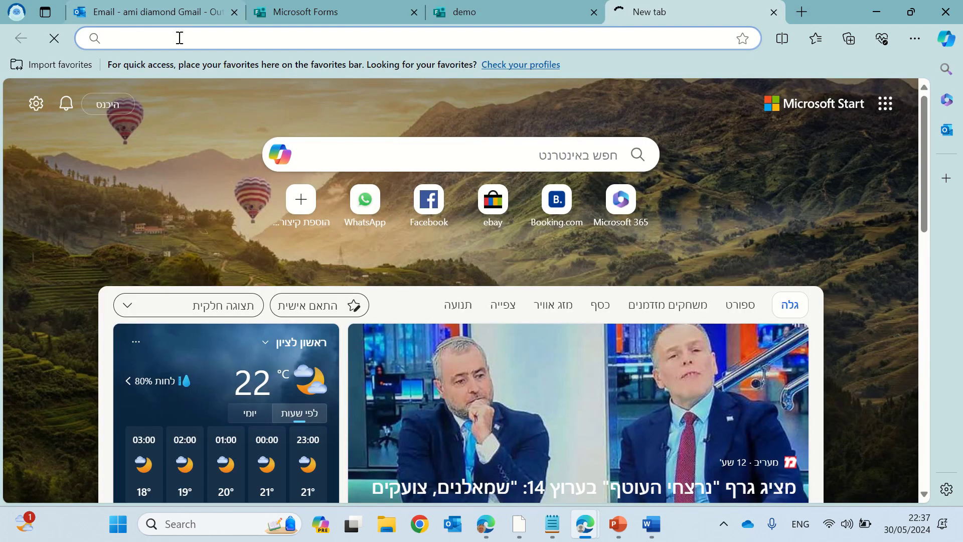
Paste the form link into the new tab, choose Option 1 and submit the response.
left_click(178, 39)
key("ctrl+v")
key("Return")
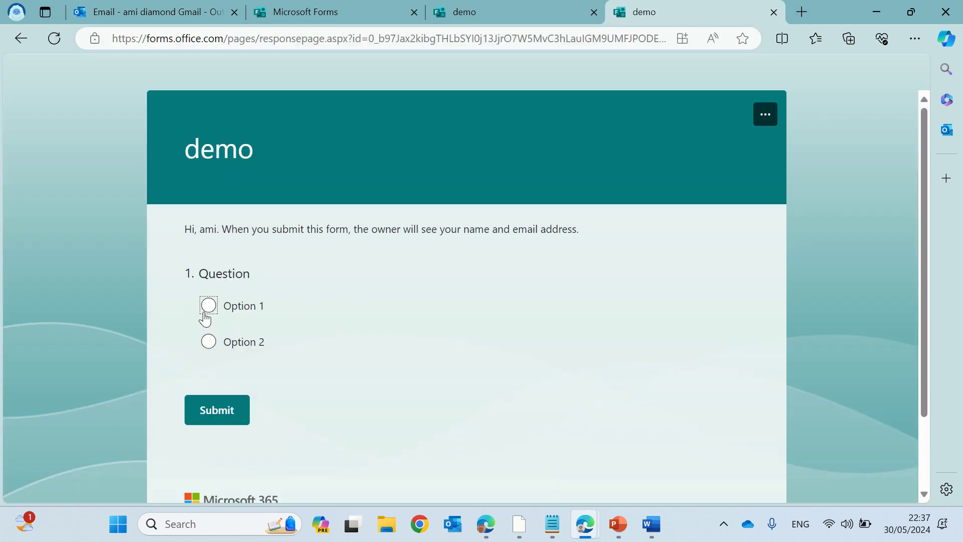
left_click(206, 317)
left_click(230, 412)
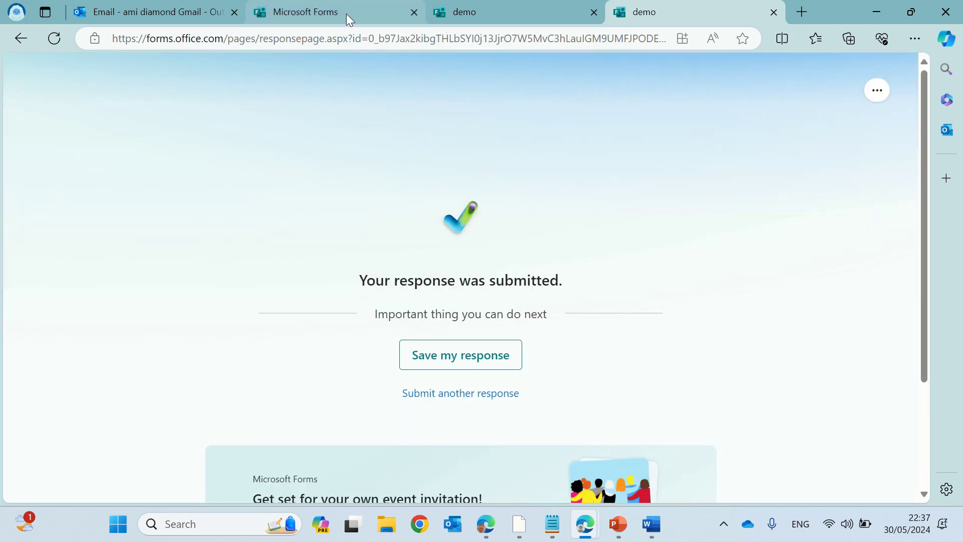
Refresh the Outlook inbox and open the 'New response for demo' email, scrolling through it.
left_click(129, 16)
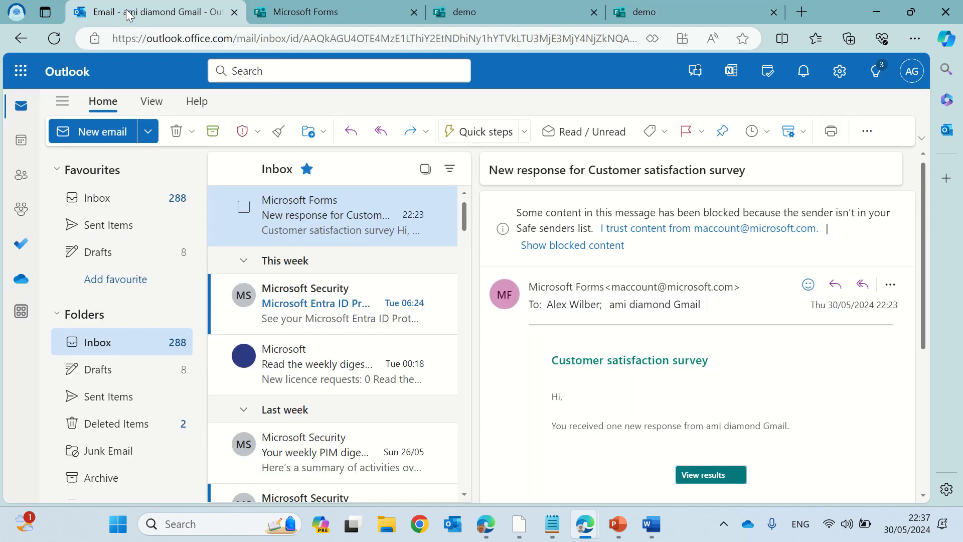
left_click(55, 44)
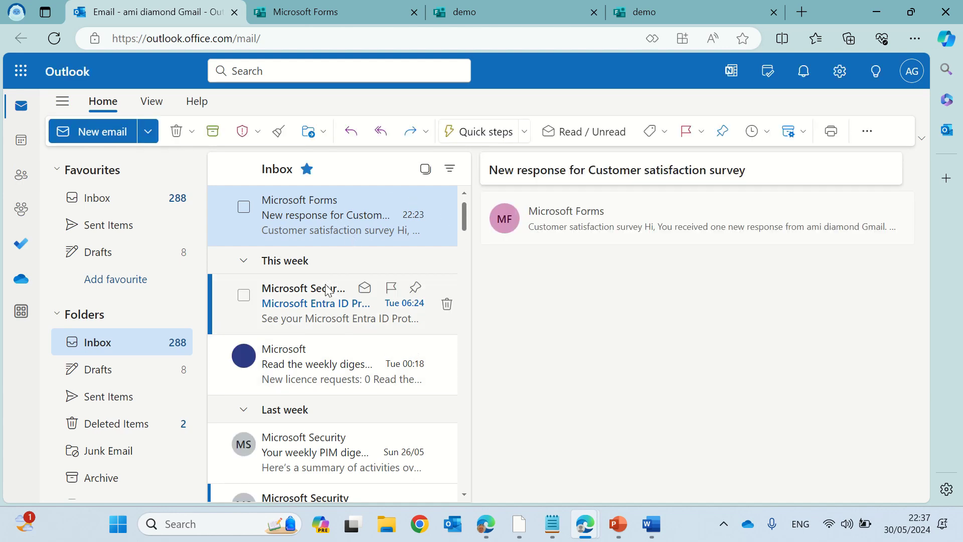
left_click(326, 301)
left_click(343, 207)
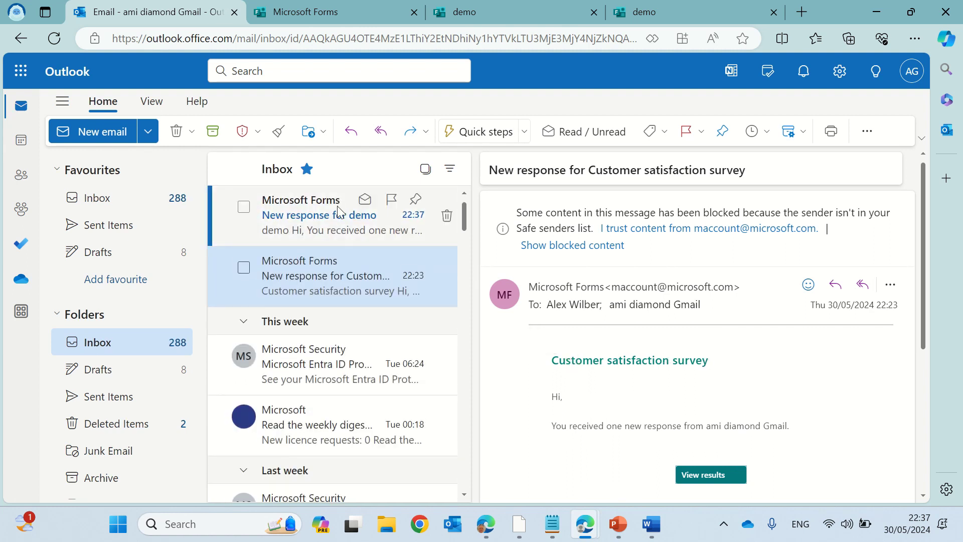
left_click(340, 209)
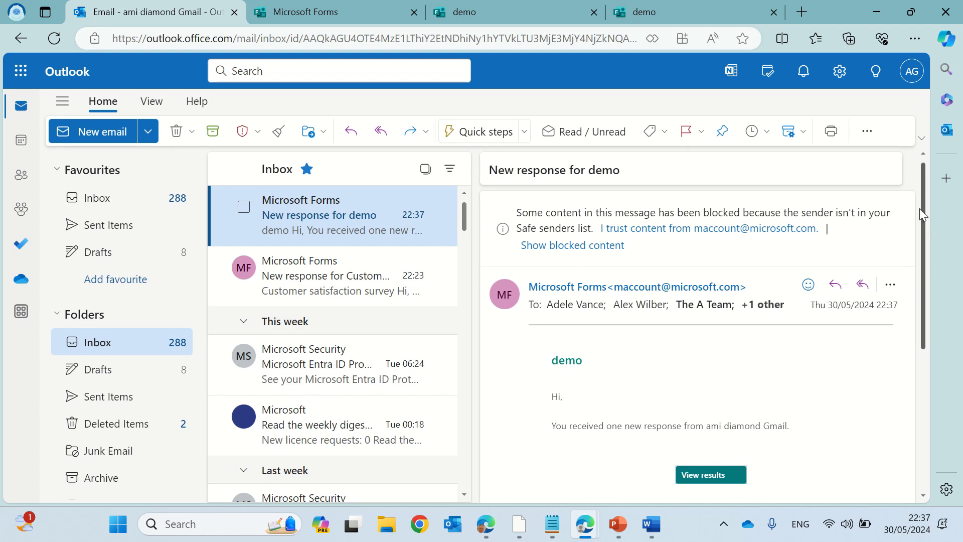
left_click_drag(920, 198, 923, 228)
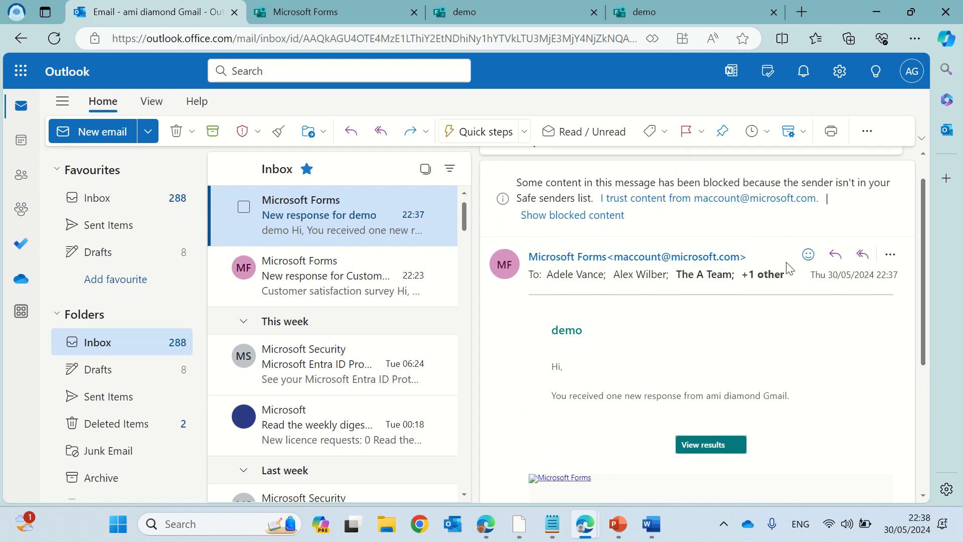
Follow View results to the demo responses page, then reopen the 'New response for demo' email in Outlook.
left_click(711, 445)
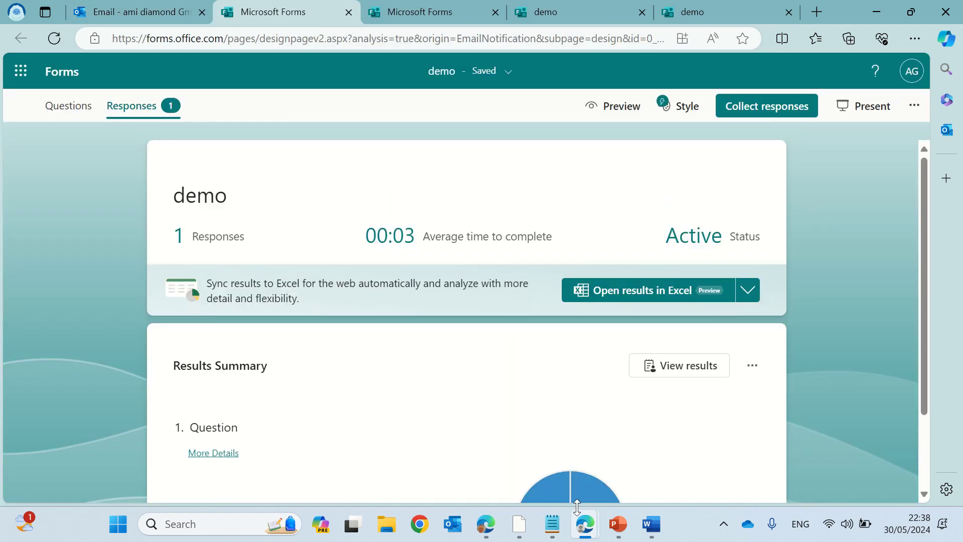
mouse_move(585, 522)
left_click(650, 457)
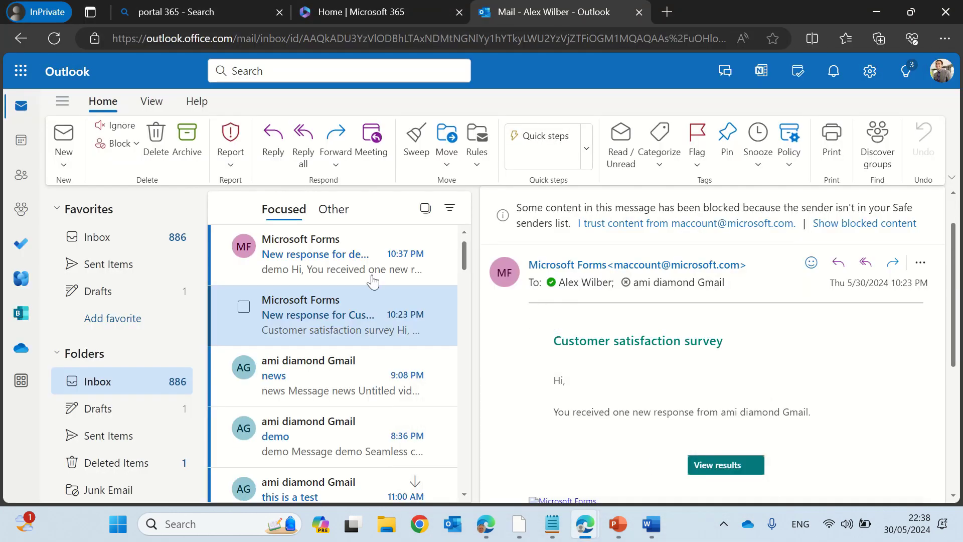
left_click(289, 255)
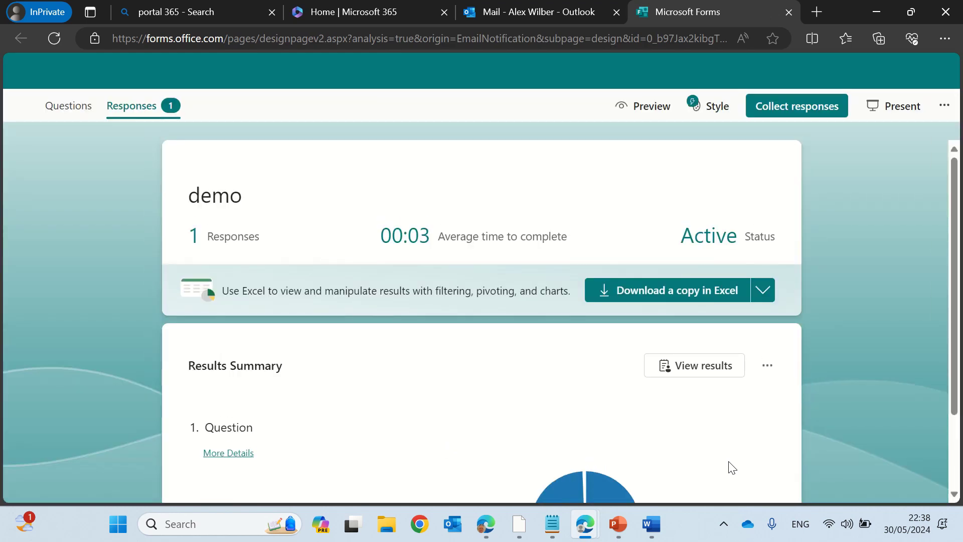
left_click(951, 109)
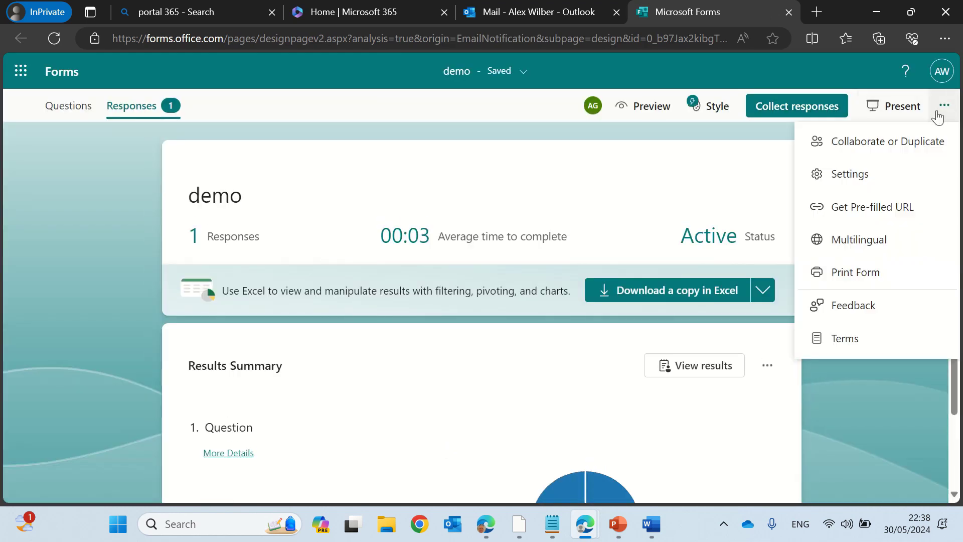
left_click(910, 141)
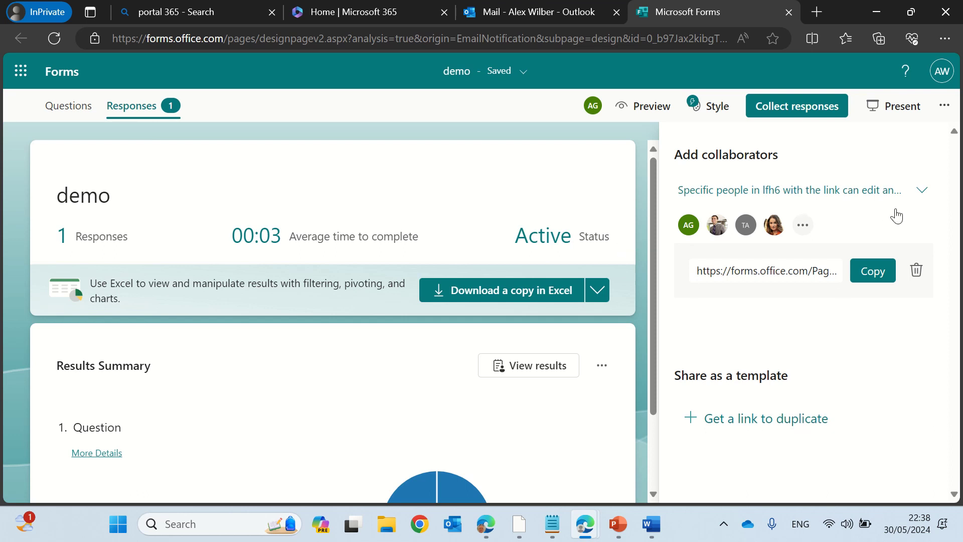
left_click_drag(511, 246, 609, 243)
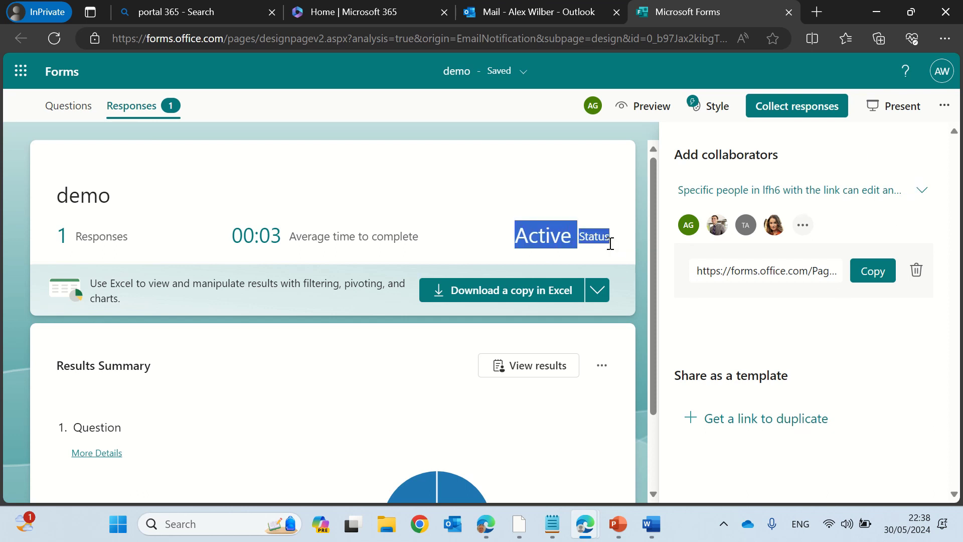
left_click(677, 217)
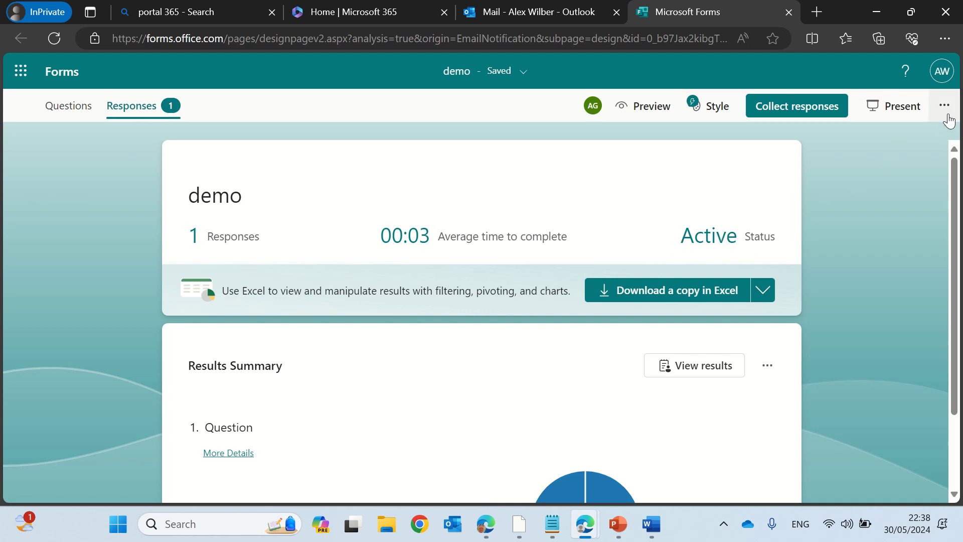
left_click(947, 107)
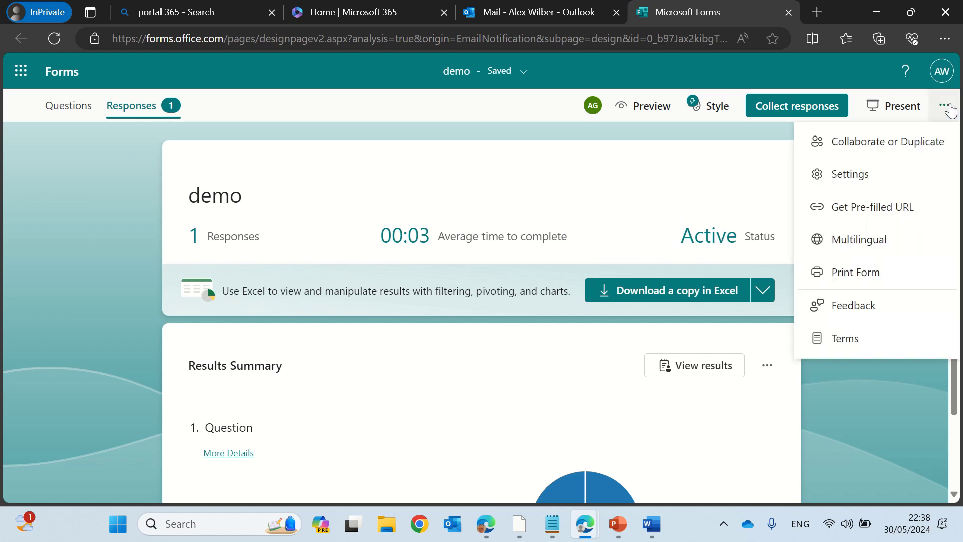
left_click(884, 175)
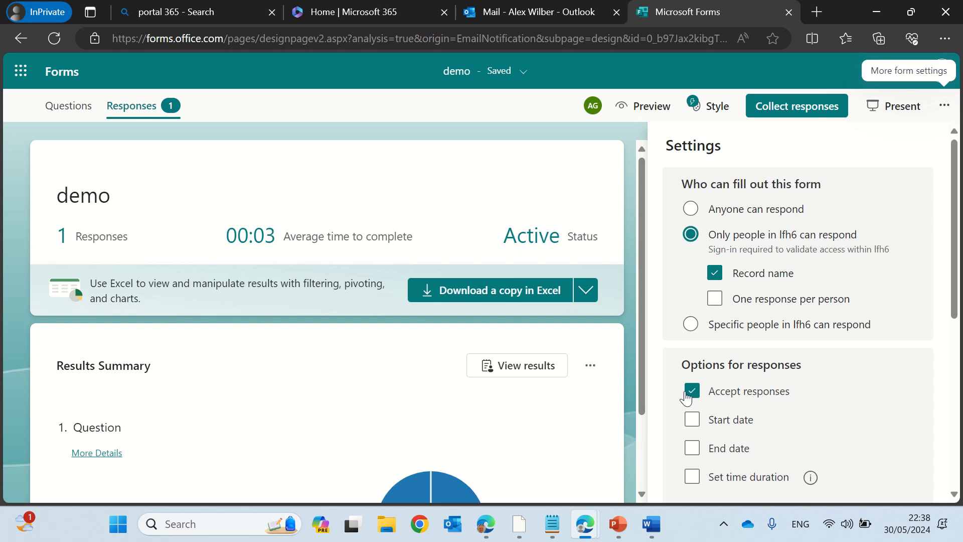
left_click(692, 391)
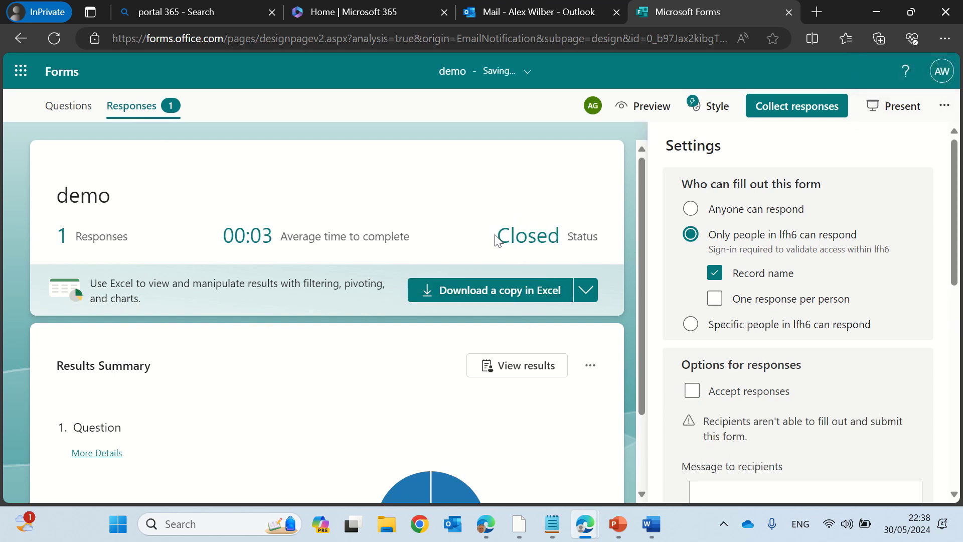
left_click_drag(496, 241, 558, 237)
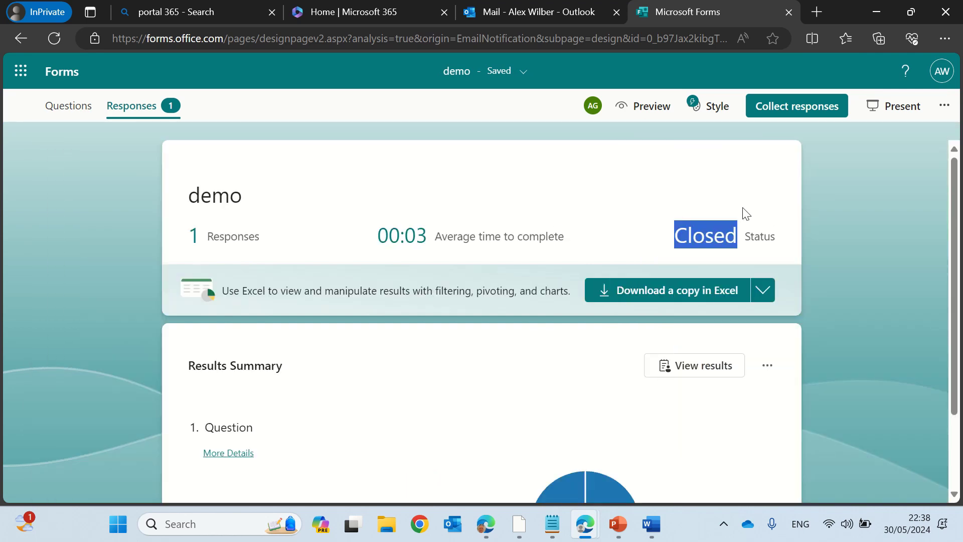
left_click(944, 106)
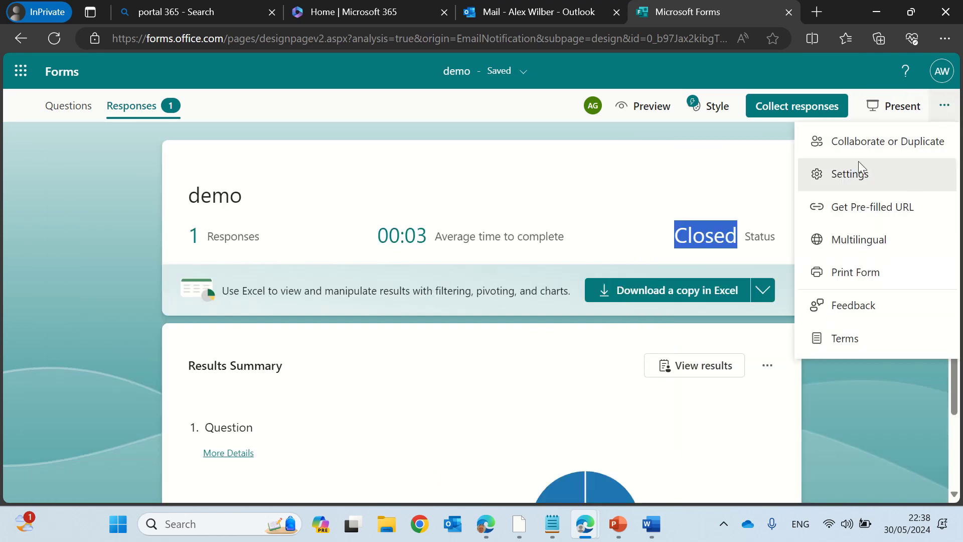
left_click(863, 179)
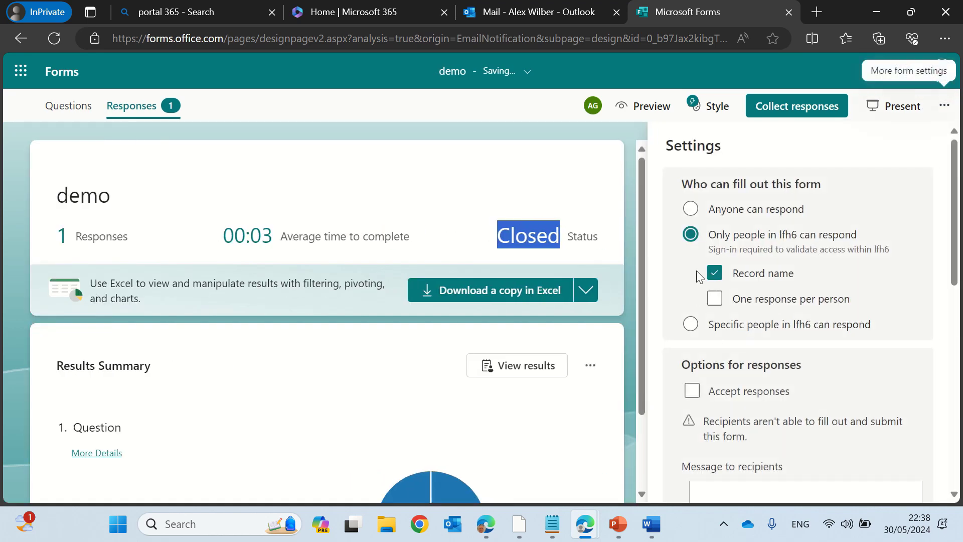
left_click(697, 394)
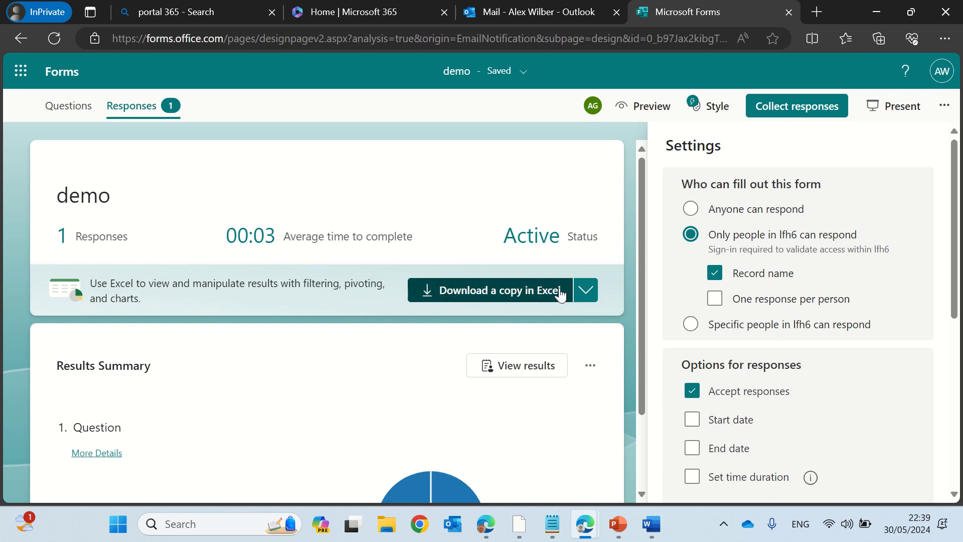
left_click(593, 294)
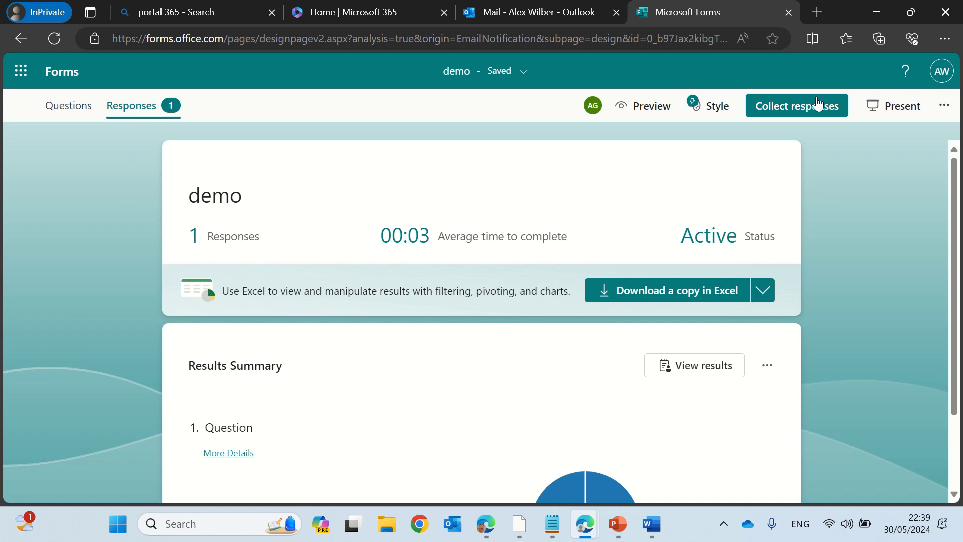
Sync the results to the Excel workbook demo.xlsx via Open results in Excel, then return to Forms.
mouse_move(582, 534)
left_click(500, 452)
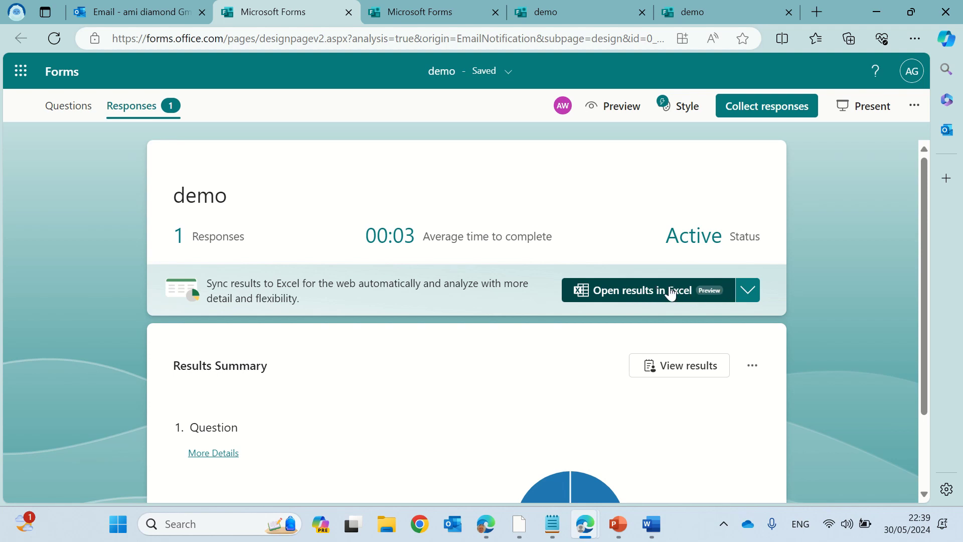
left_click(671, 289)
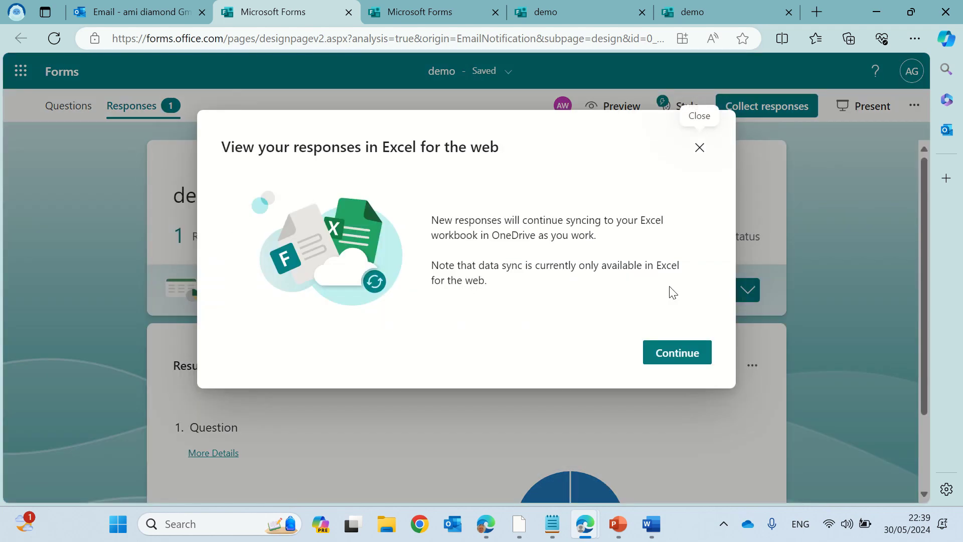
left_click(677, 359)
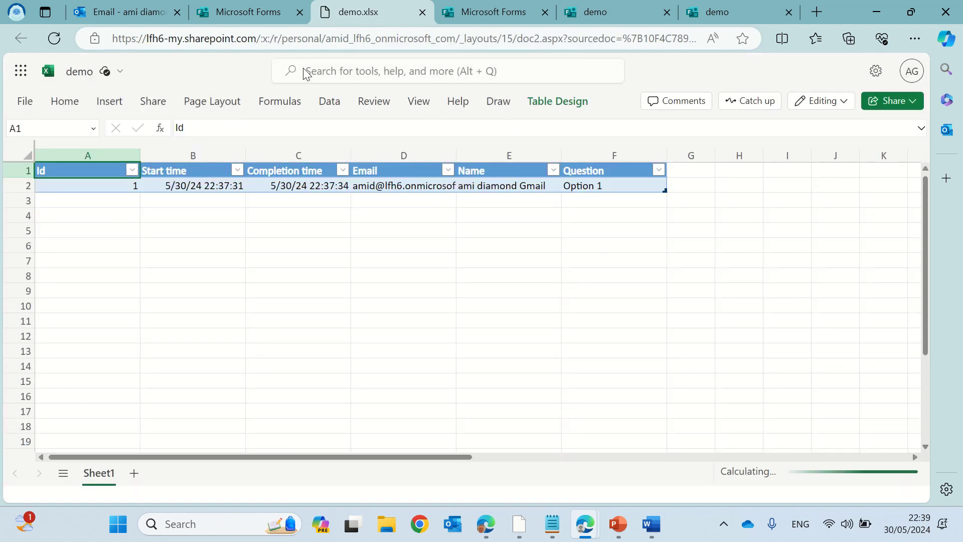
left_click(234, 14)
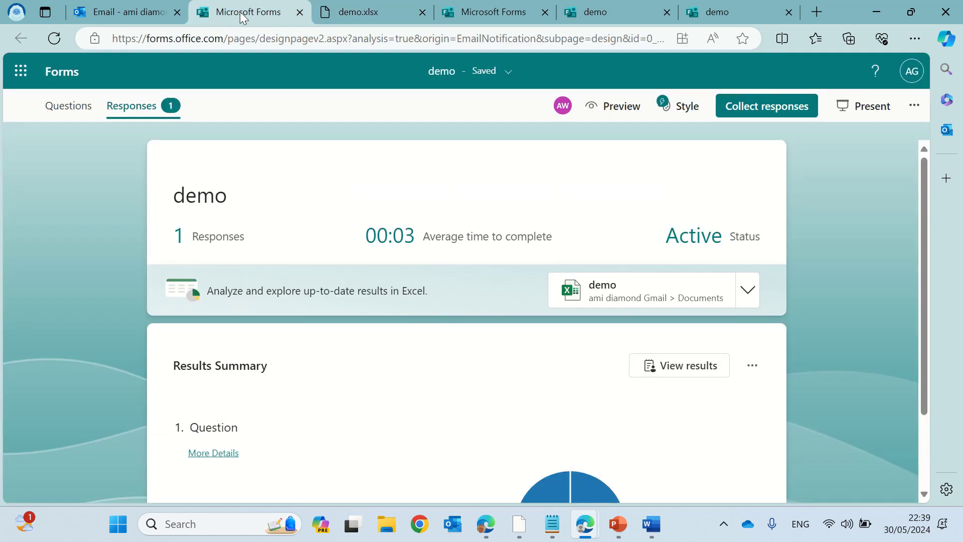
left_click(748, 297)
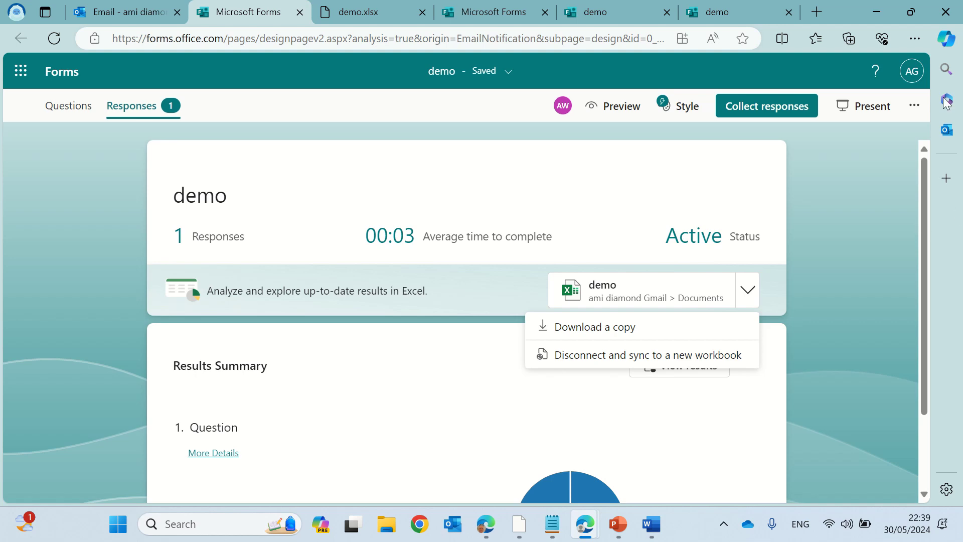
left_click(915, 105)
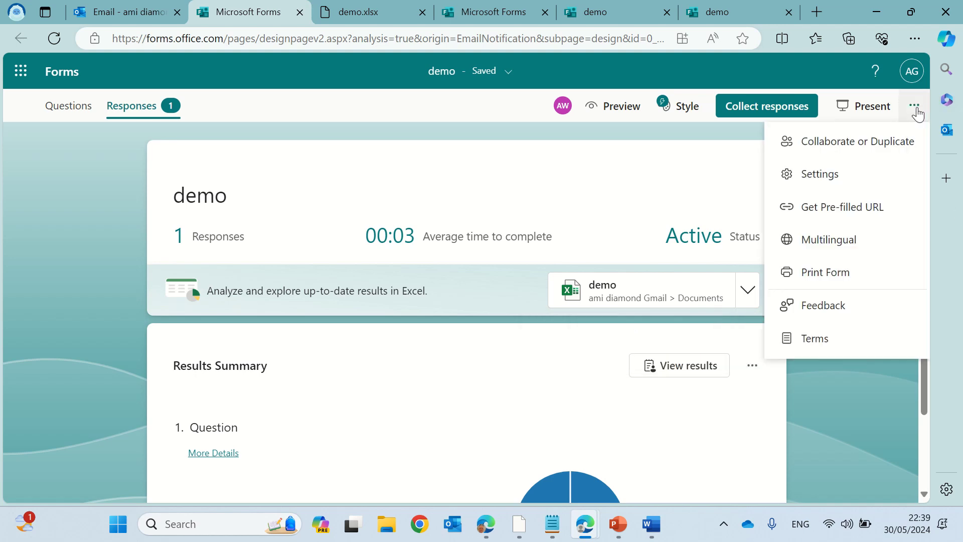
Open the demo form's Settings to check per-response email notifications are still enabled for recipients.
left_click(875, 187)
scroll(928, 193, "down", 8)
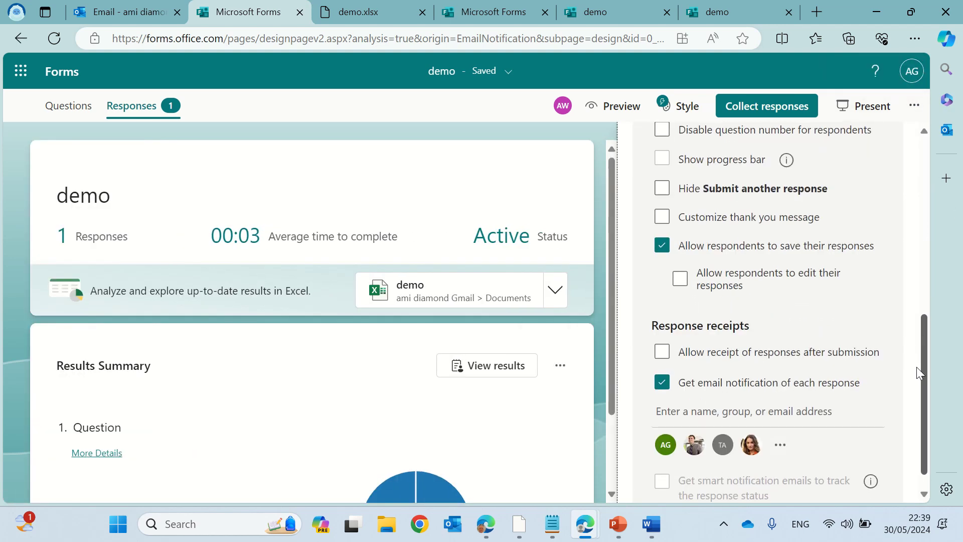